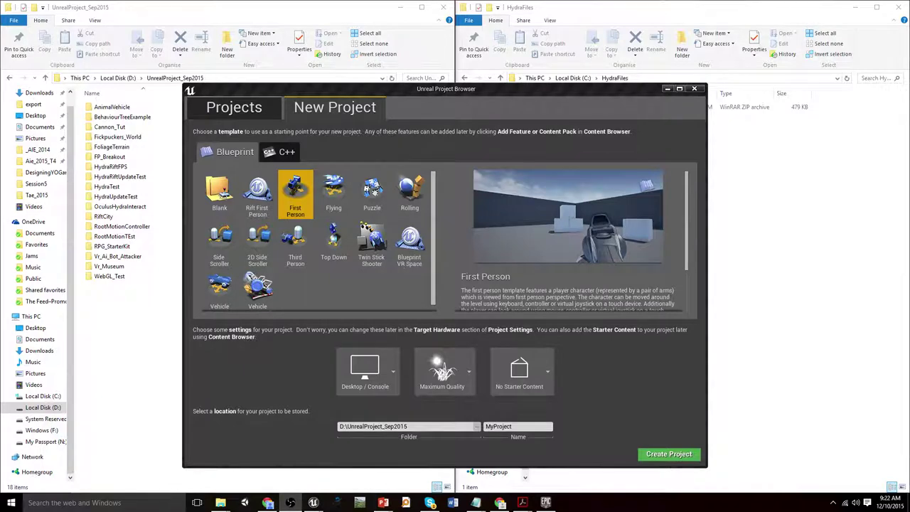
Open hydra-ue4-experimental (4).zip in WinRAR and select its Plugins folder
{"action": "left_click", "coordinate": [809, 220]}
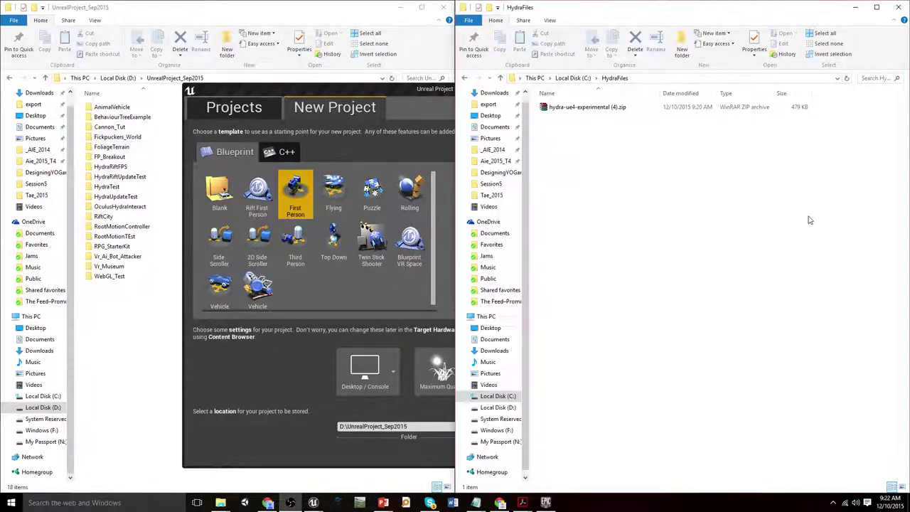
{"action": "left_click", "coordinate": [592, 111]}
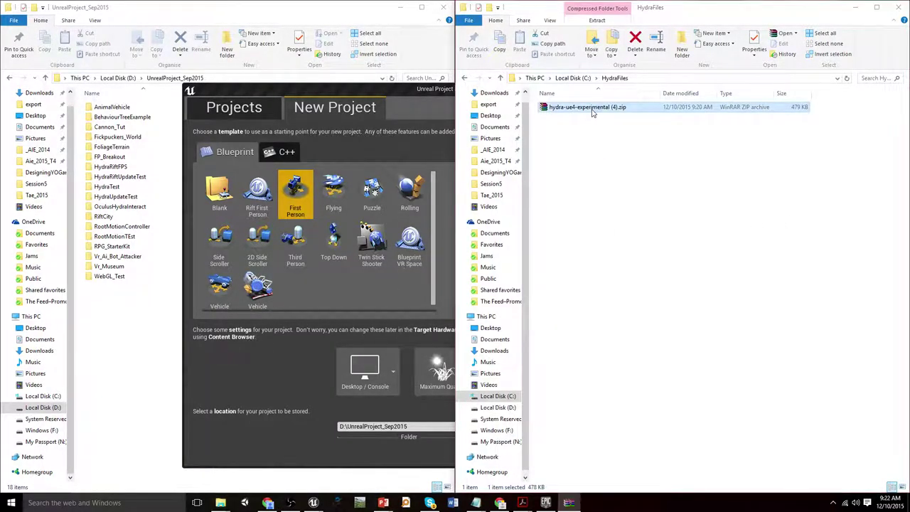
{"action": "double_click", "coordinate": [590, 108]}
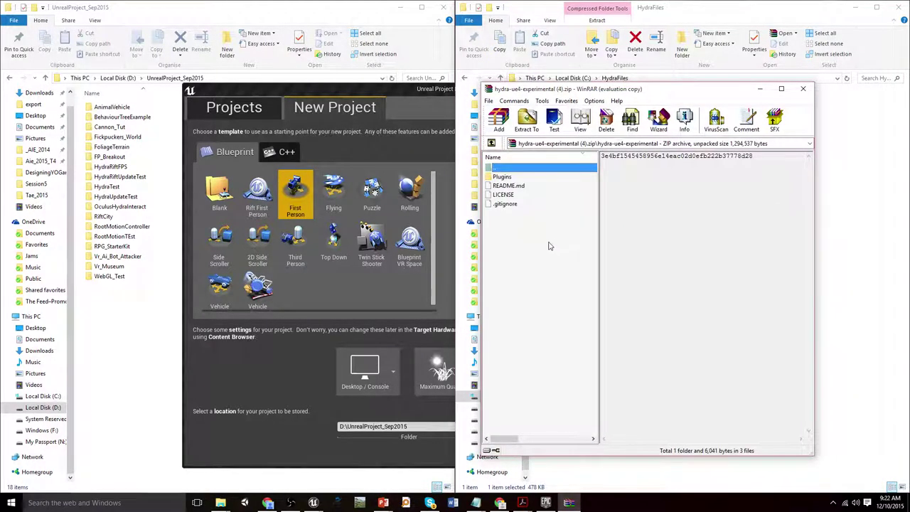
{"action": "left_click_drag", "start_coordinate": [547, 246], "coordinate": [501, 181]}
{"action": "left_click", "coordinate": [501, 177]}
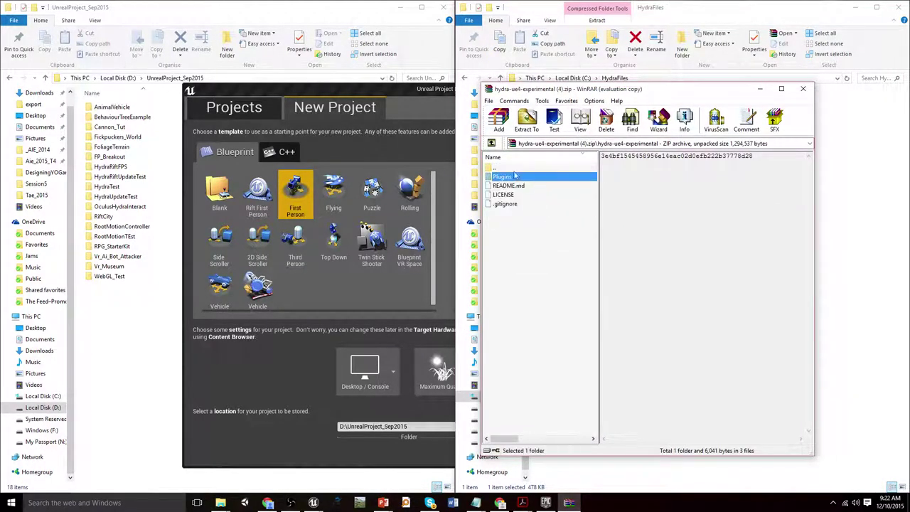
{"action": "left_click_drag", "start_coordinate": [590, 89], "coordinate": [648, 84]}
Name the project Hydra_Tutorial, choose Scalable 3D or 2D quality, and create it
{"action": "left_click", "coordinate": [417, 106]}
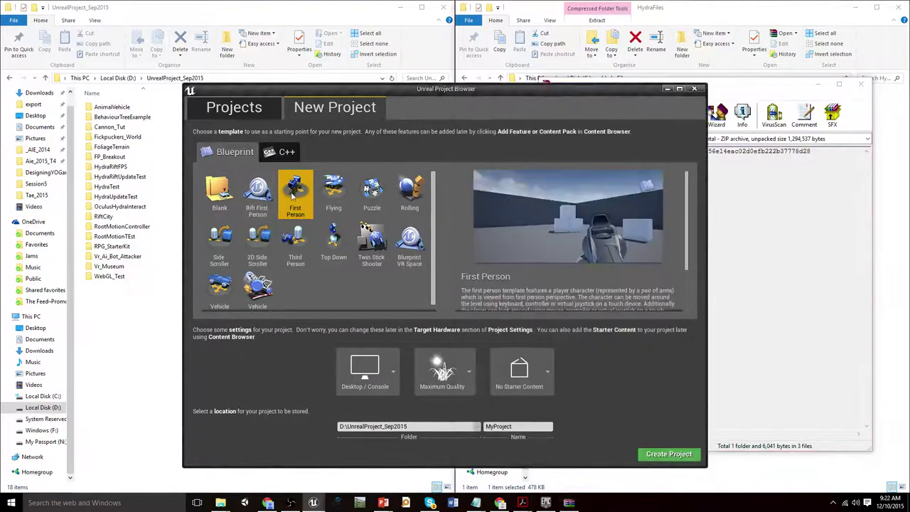
{"action": "left_click", "coordinate": [527, 425]}
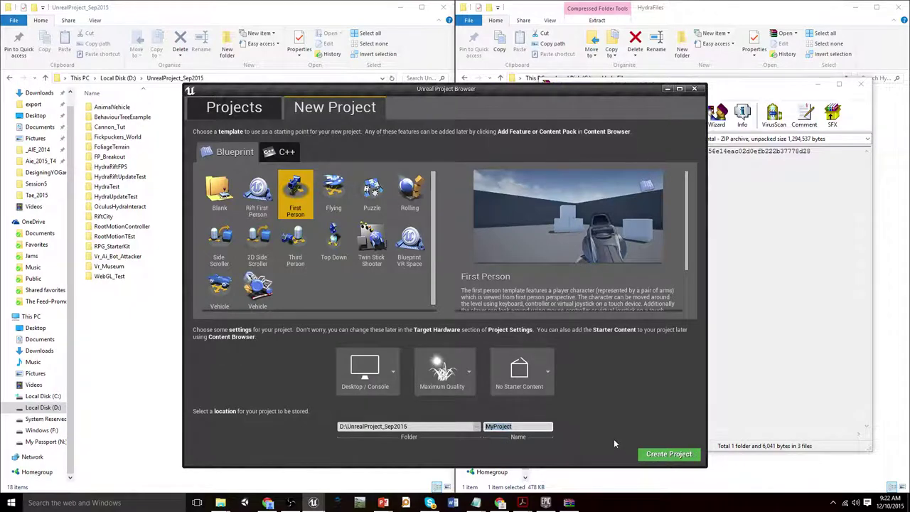
{"action": "type", "text": "Hydra_Tutorial"}
{"action": "left_click", "coordinate": [458, 368]}
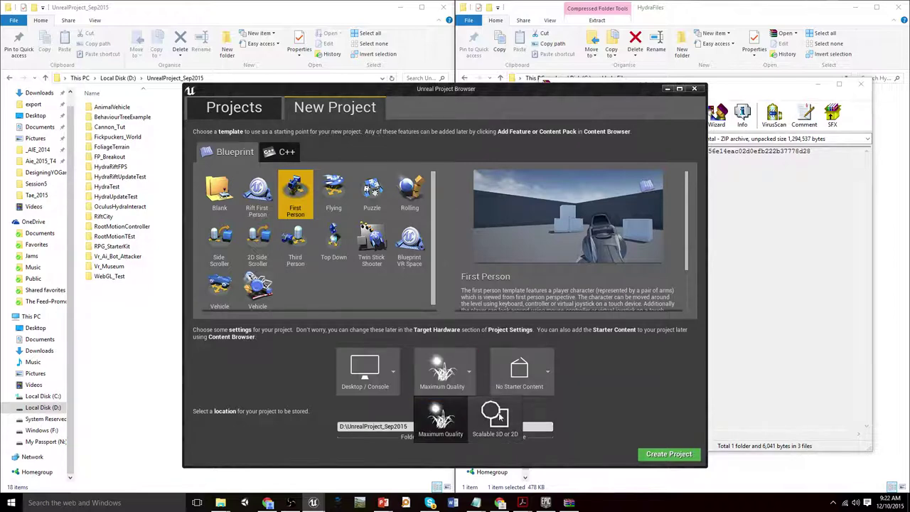
{"action": "left_click", "coordinate": [498, 419]}
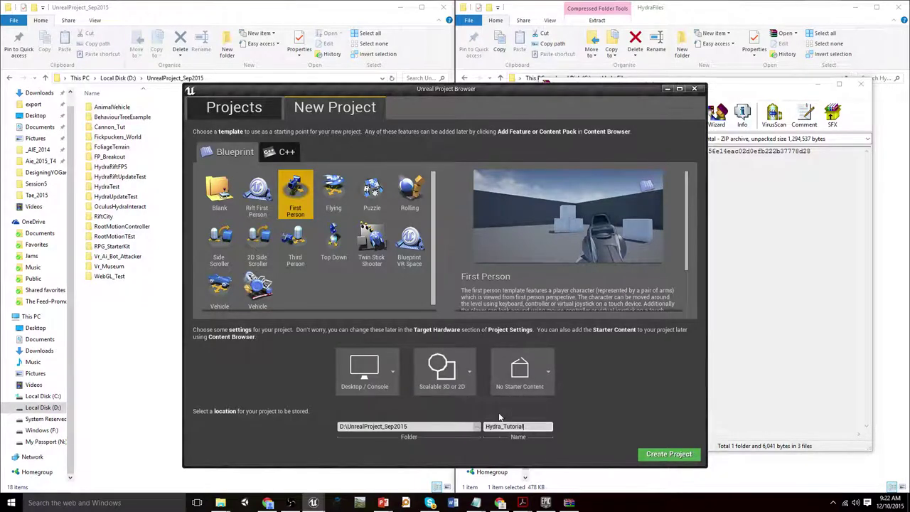
{"action": "left_click", "coordinate": [667, 454]}
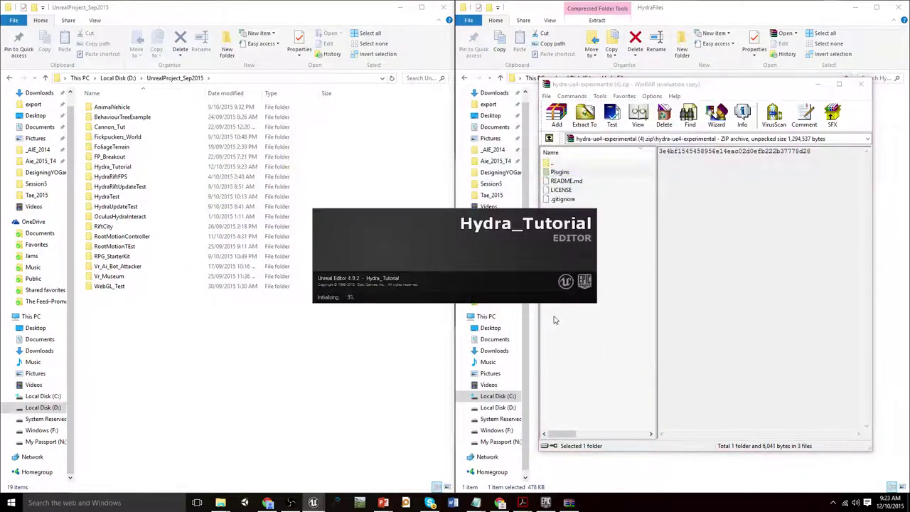
Copy the archive's Plugins folder into Hydra_Tutorial, launch Hydra_Tutorial.uproject, and close WinRAR
{"action": "double_click", "coordinate": [108, 168]}
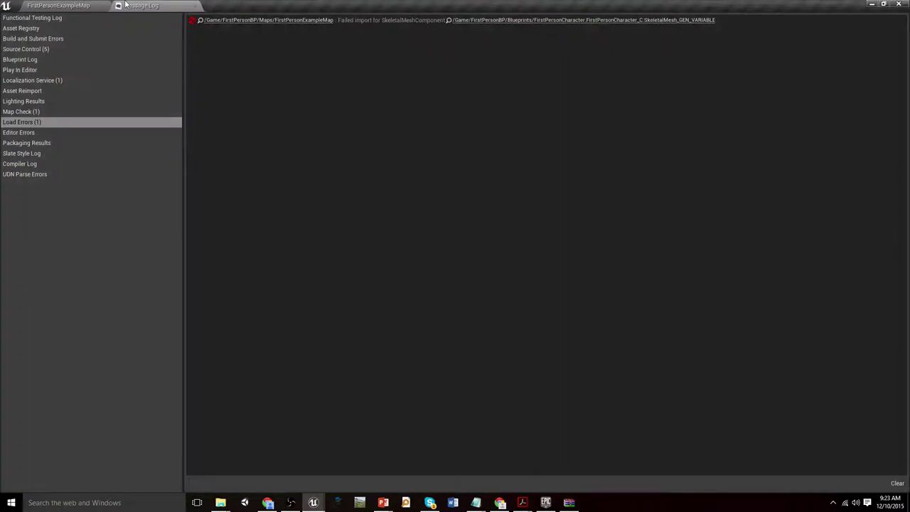
{"action": "left_click", "coordinate": [107, 5]}
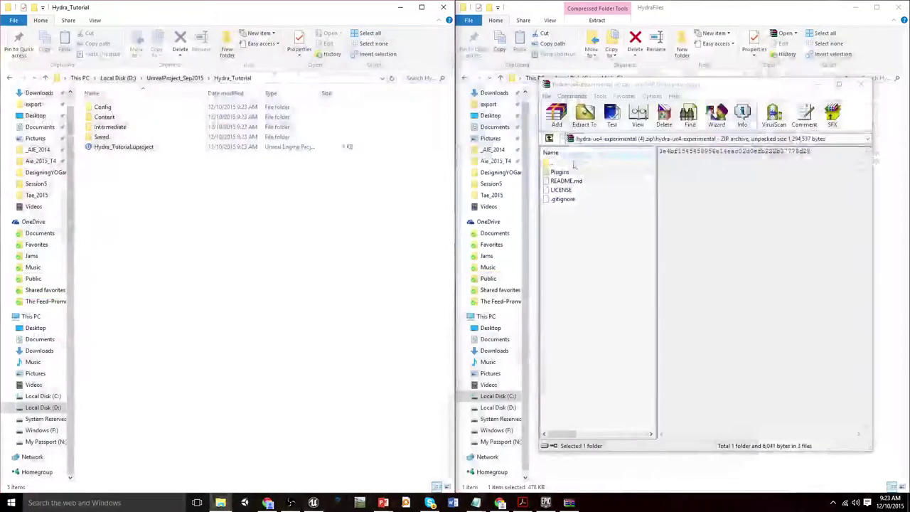
{"action": "left_click", "coordinate": [561, 172]}
{"action": "left_click_drag", "start_coordinate": [560, 172], "coordinate": [201, 227]}
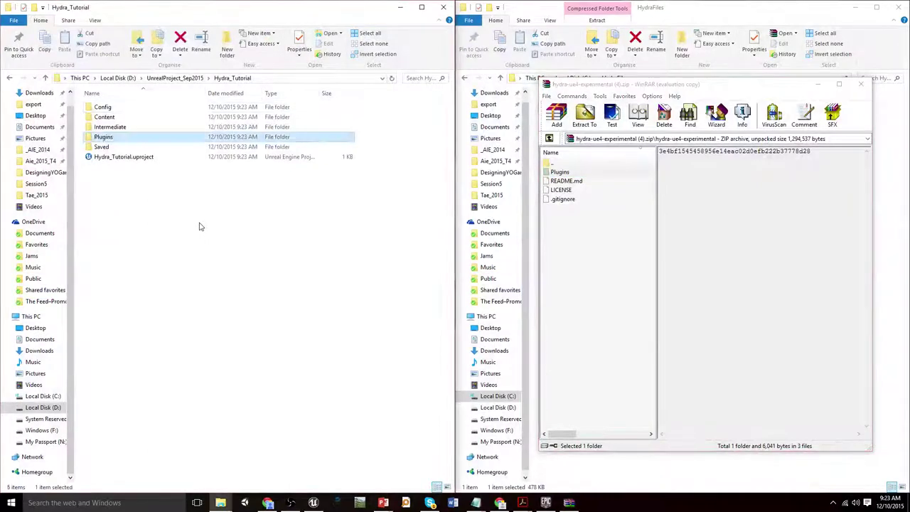
{"action": "double_click", "coordinate": [125, 156]}
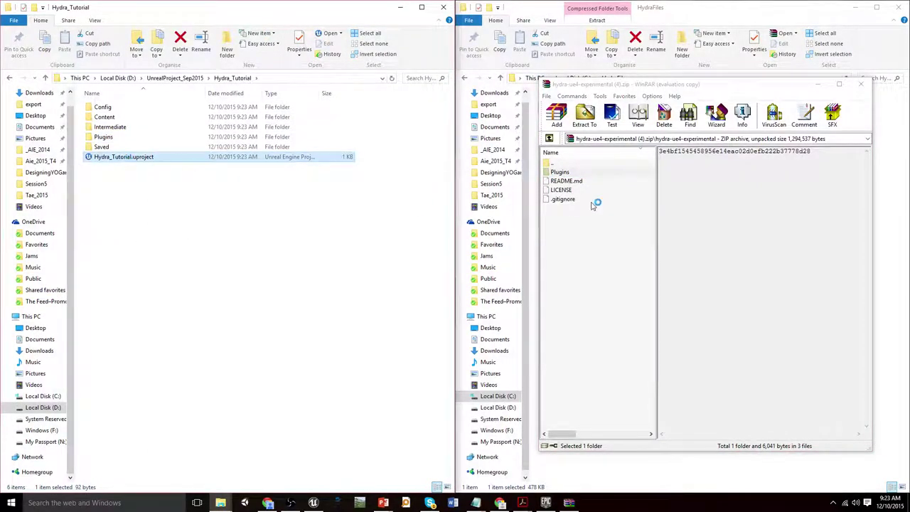
{"action": "left_click", "coordinate": [861, 84]}
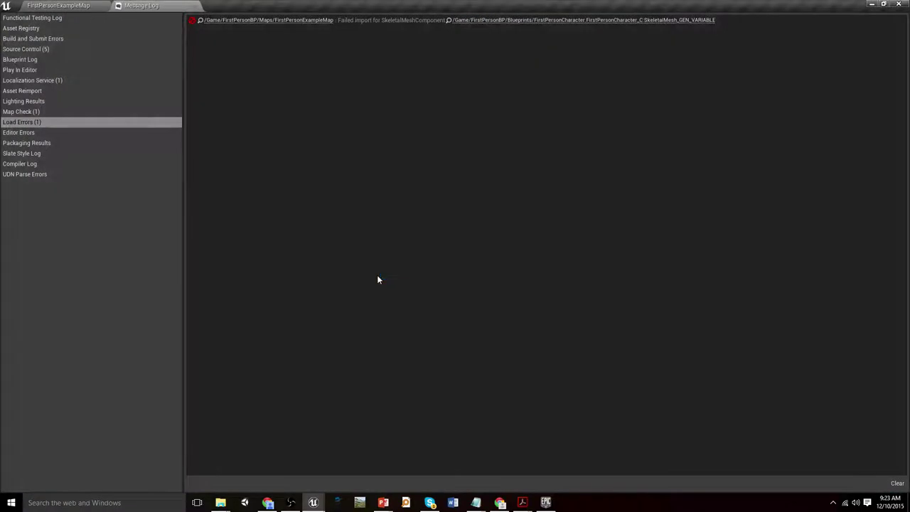
{"action": "left_click", "coordinate": [80, 6]}
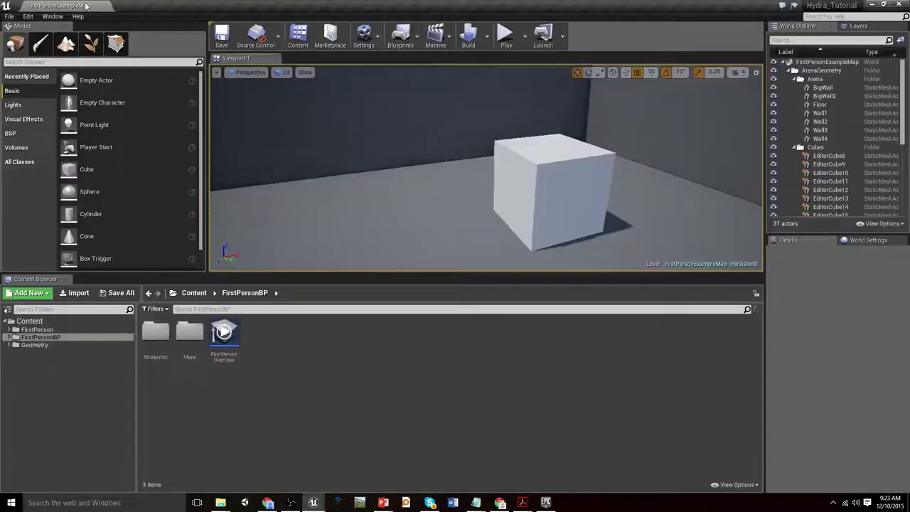
{"action": "left_click", "coordinate": [363, 34]}
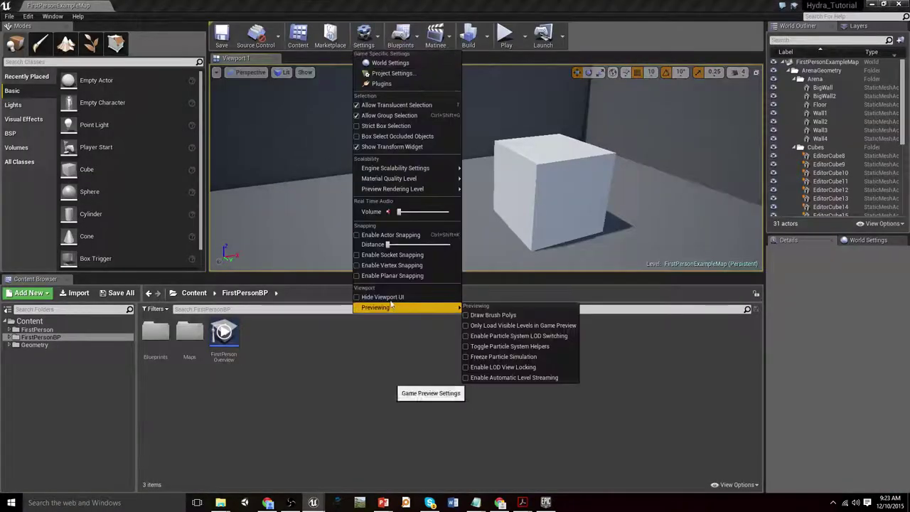
{"action": "left_click", "coordinate": [381, 84]}
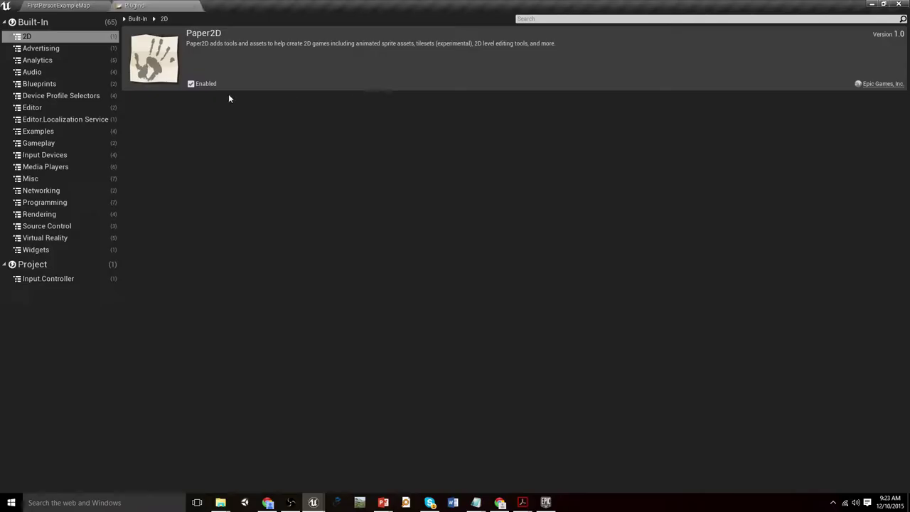
{"action": "left_click", "coordinate": [33, 283]}
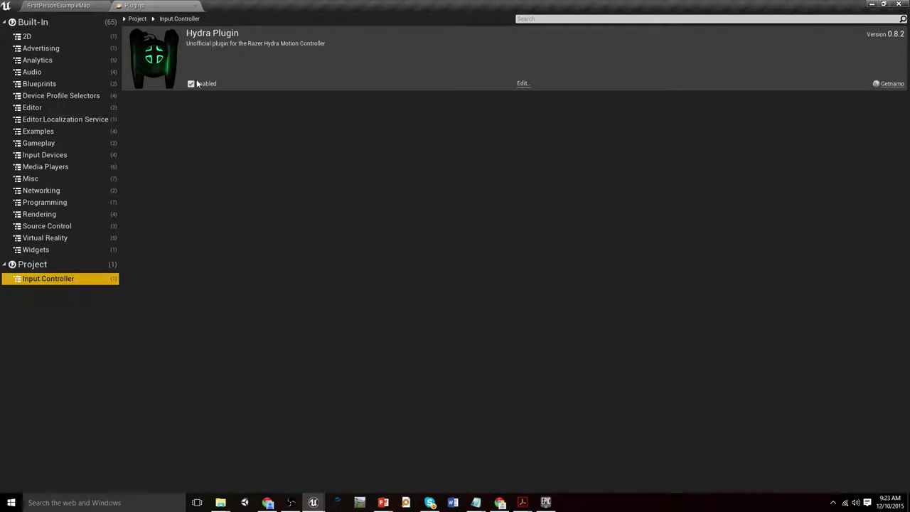
{"action": "middle_click", "coordinate": [155, 5]}
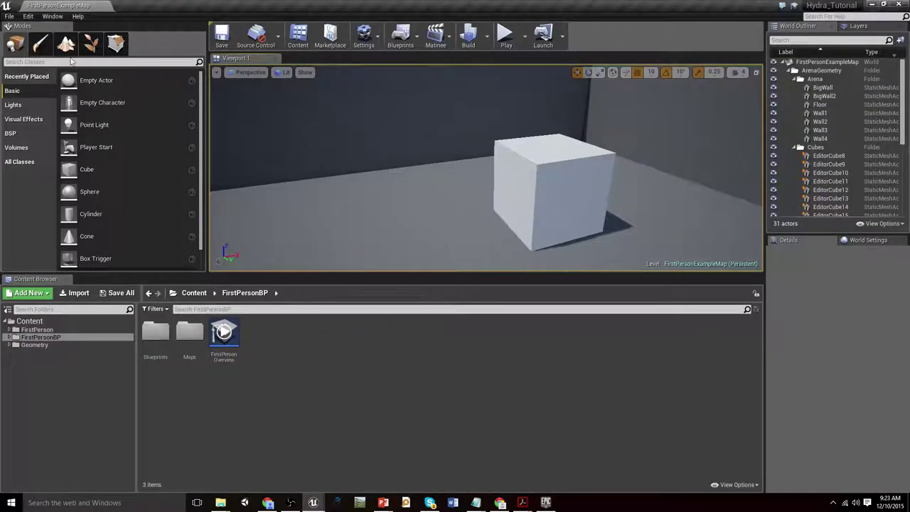
Create a new HydraCharacter folder in the top-level Content folder
{"action": "left_click", "coordinate": [9, 337]}
{"action": "left_click", "coordinate": [22, 345]}
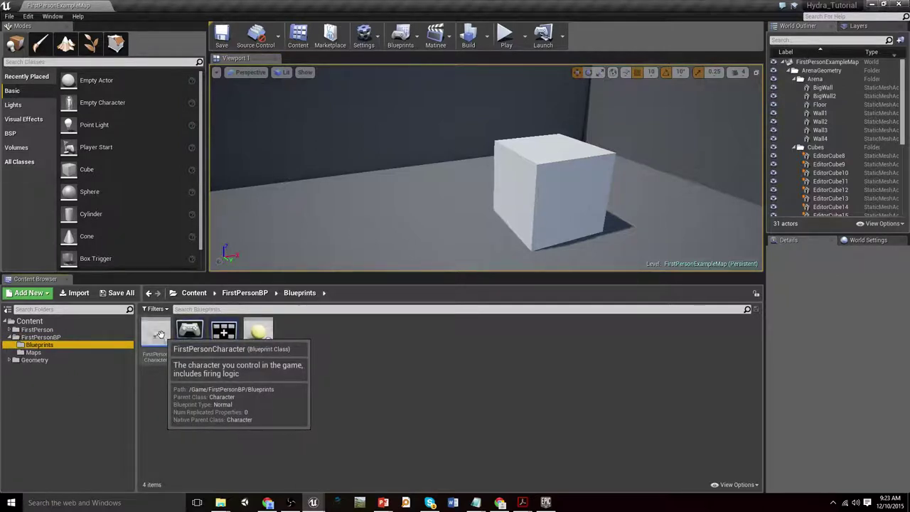
{"action": "right_click", "coordinate": [242, 387]}
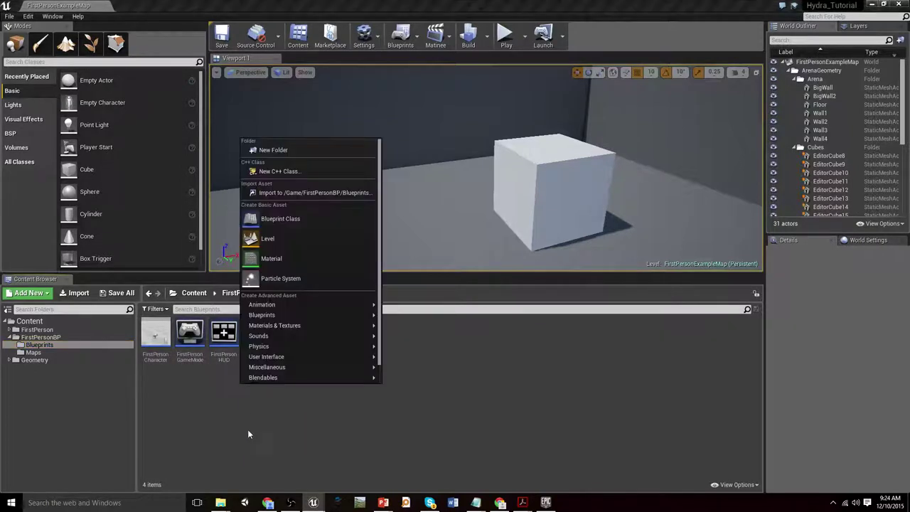
{"action": "left_click", "coordinate": [10, 337]}
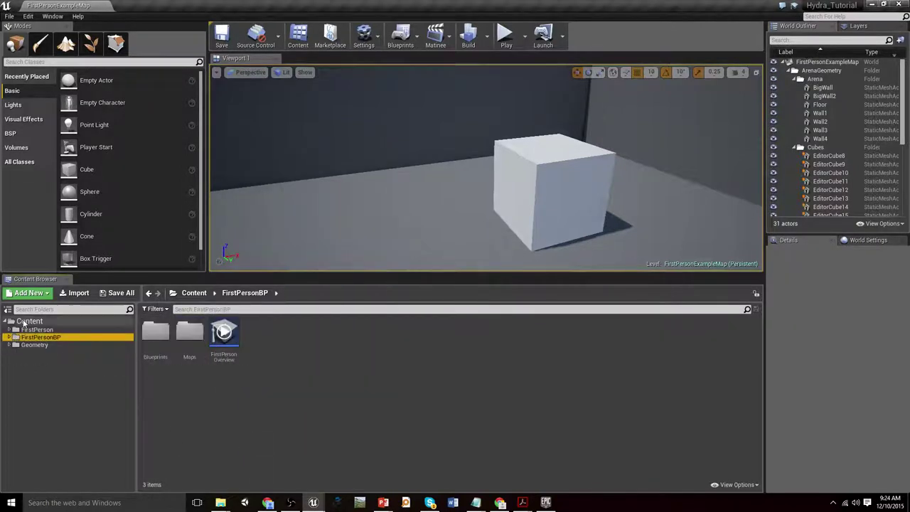
{"action": "left_click", "coordinate": [29, 321]}
{"action": "left_click", "coordinate": [28, 293]}
{"action": "left_click", "coordinate": [35, 74]}
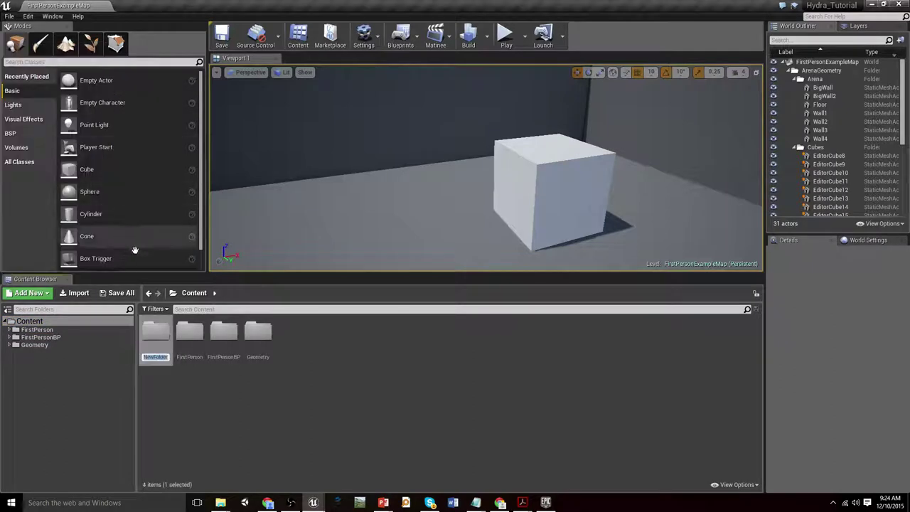
{"action": "type", "text": "HydraCharacter"}
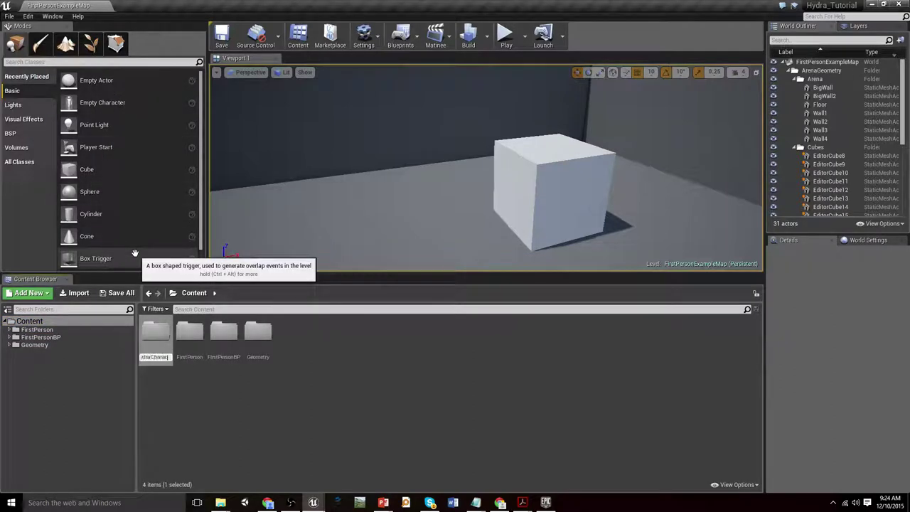
{"action": "key", "text": "Return"}
Add a Character blueprint named Hydra_CharacterTest inside HydraCharacter and open it
{"action": "double_click", "coordinate": [258, 334]}
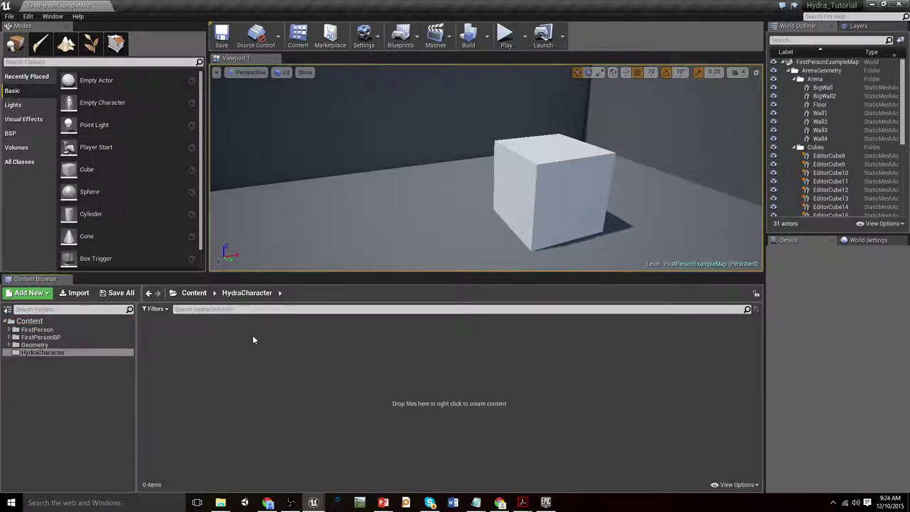
{"action": "left_click", "coordinate": [35, 329]}
{"action": "left_click", "coordinate": [41, 337]}
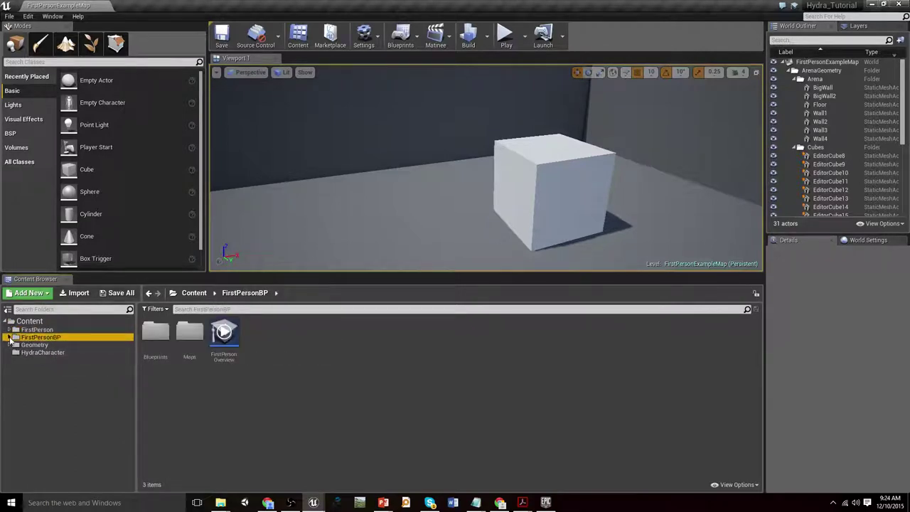
{"action": "left_click", "coordinate": [43, 352]}
{"action": "right_click", "coordinate": [308, 377]}
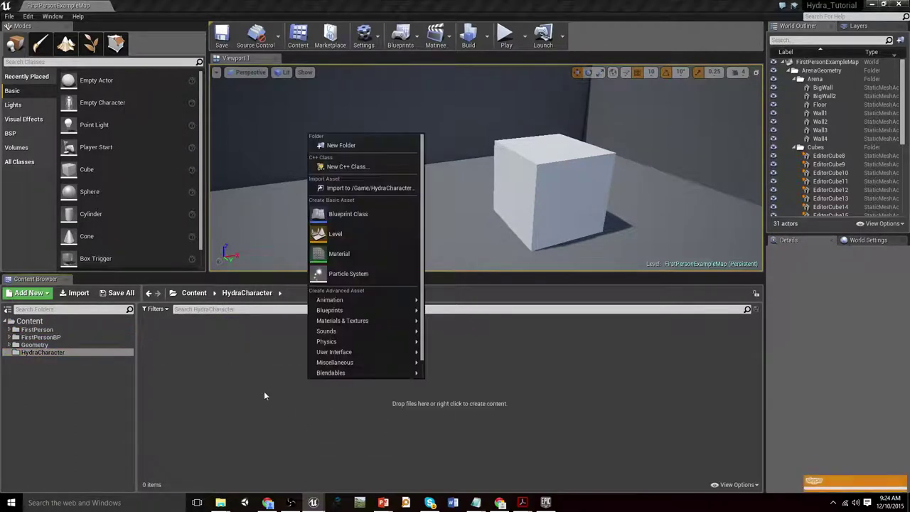
{"action": "left_click", "coordinate": [348, 213]}
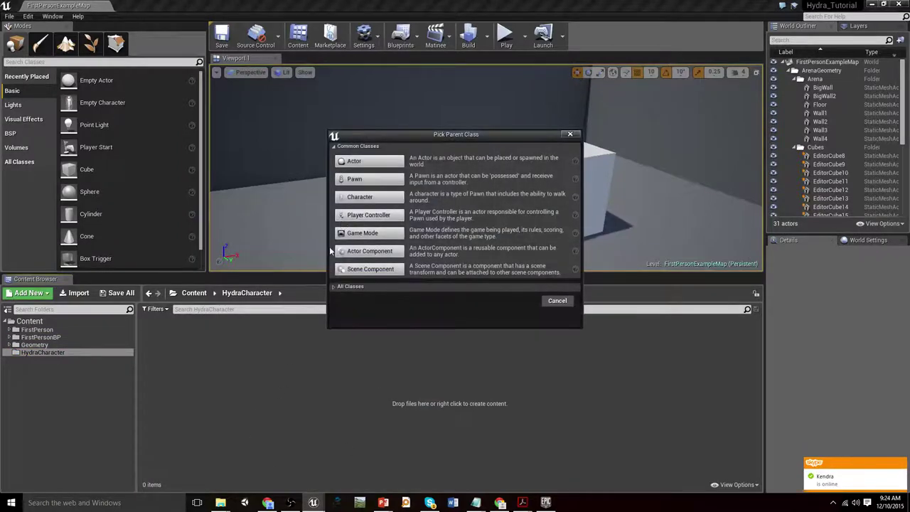
{"action": "left_click", "coordinate": [360, 197]}
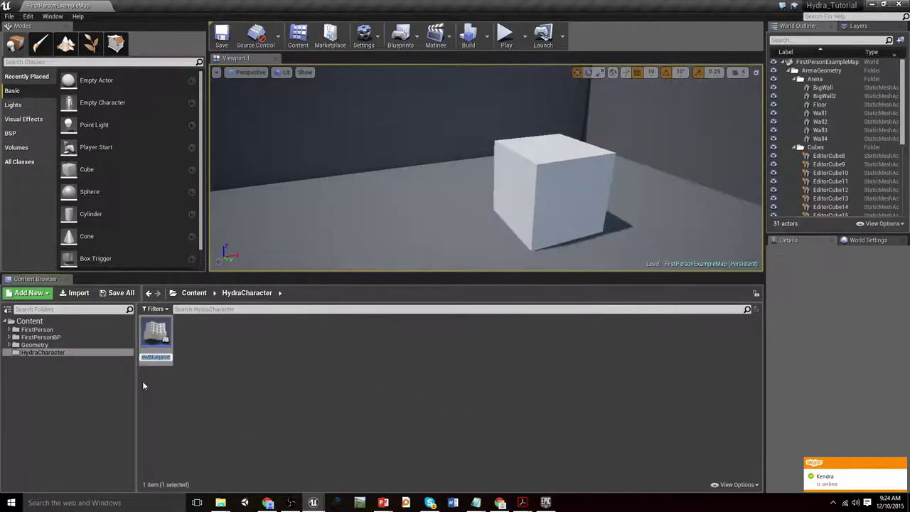
{"action": "type", "text": "Hydra_"}
{"action": "type", "text": "Character"}
{"action": "type", "text": "Test"}
{"action": "key", "text": "Return"}
{"action": "double_click", "coordinate": [155, 348]}
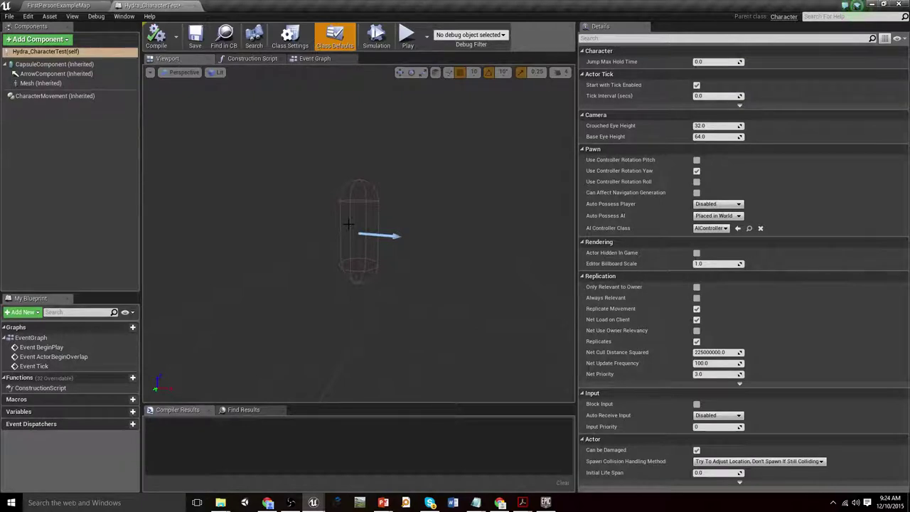
Add a Motion Controller component named Left
{"action": "left_click", "coordinate": [58, 40]}
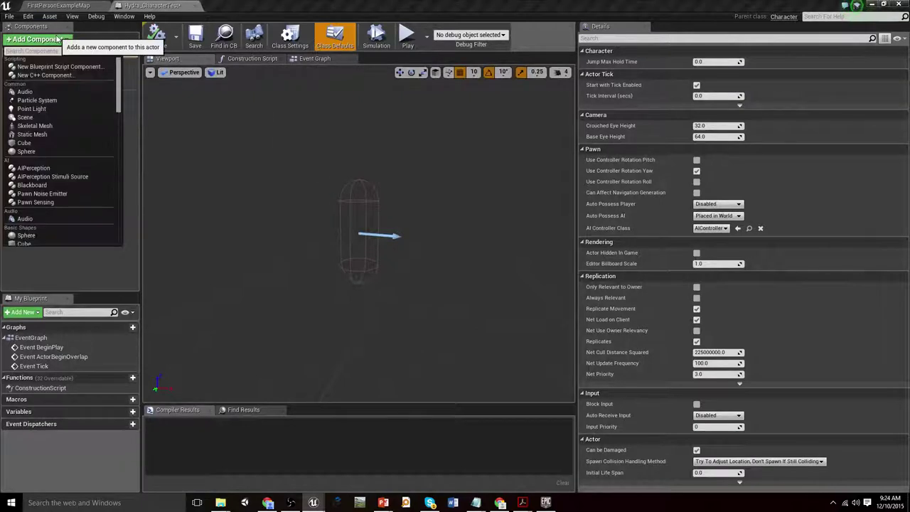
{"action": "type", "text": "motion"}
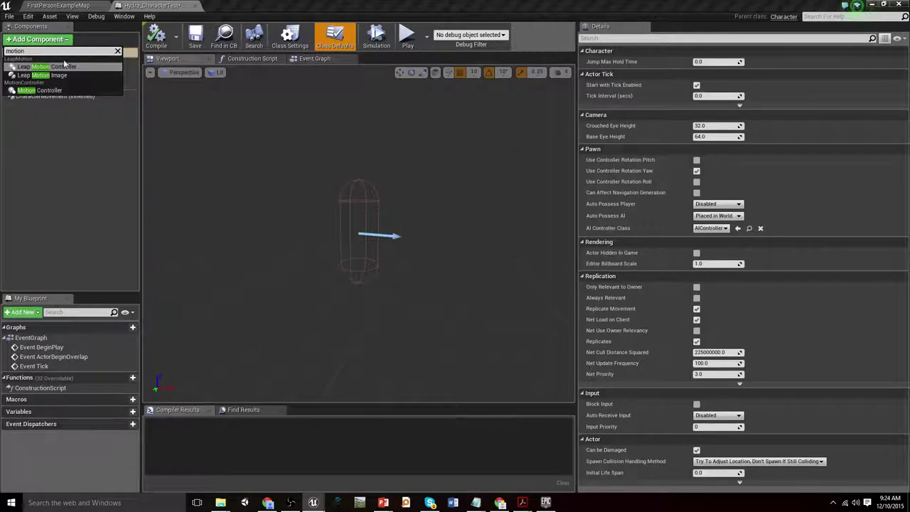
{"action": "left_click", "coordinate": [44, 91]}
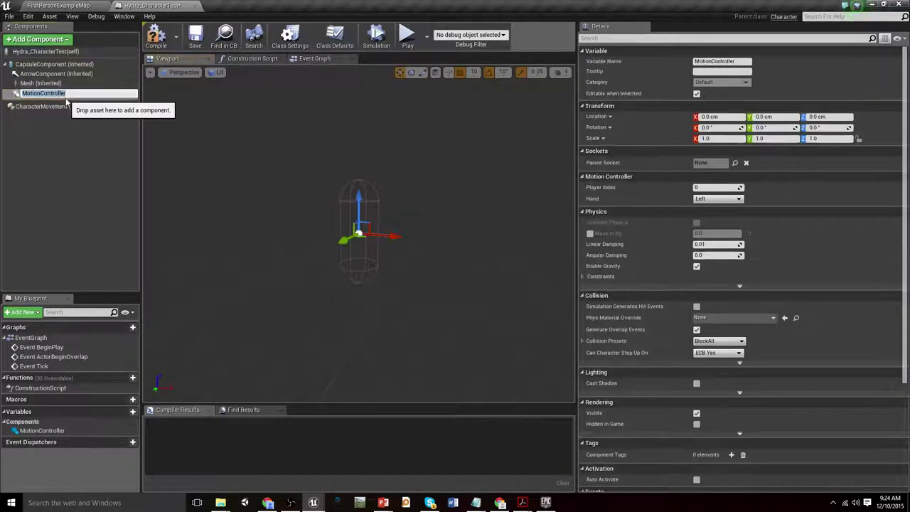
{"action": "type", "text": "Left"}
{"action": "key", "text": "Return"}
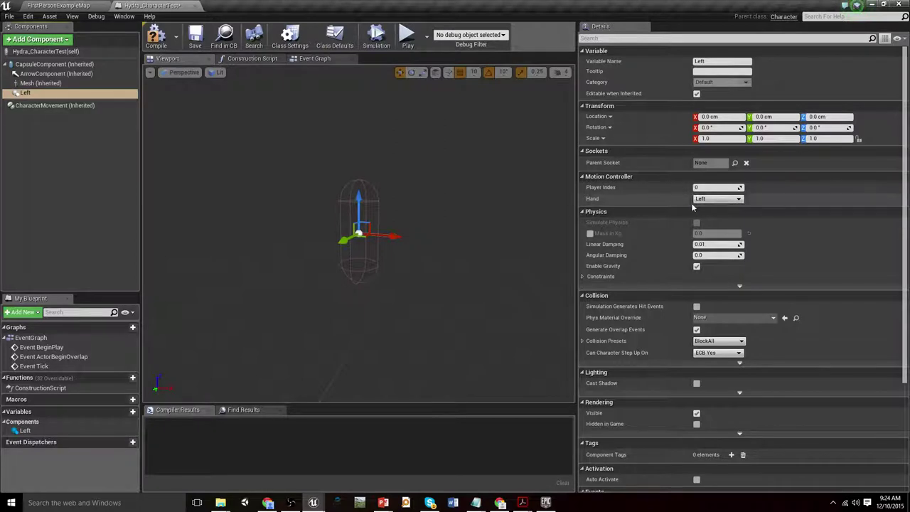
Duplicate Left as Right and set Right's Hand to Right
{"action": "right_click", "coordinate": [32, 93]}
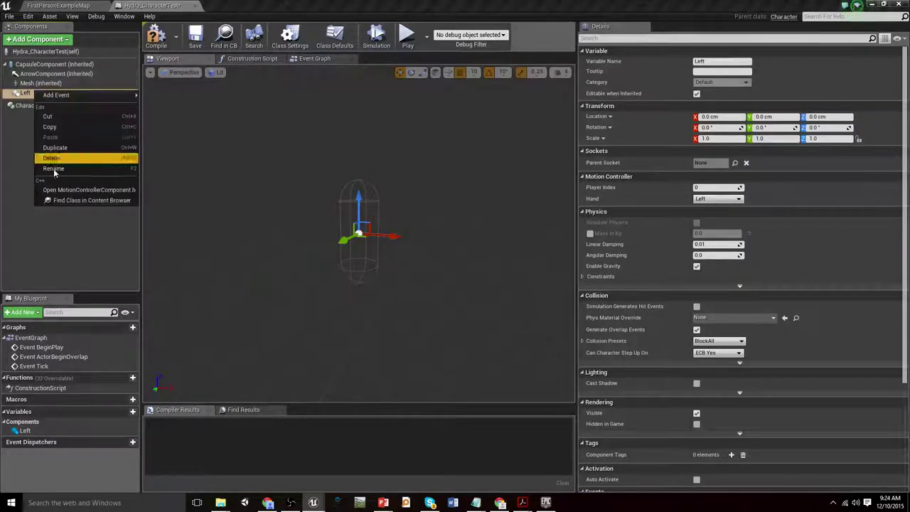
{"action": "left_click", "coordinate": [54, 147]}
{"action": "type", "text": "Right"}
{"action": "key", "text": "Return"}
{"action": "left_click", "coordinate": [718, 199]}
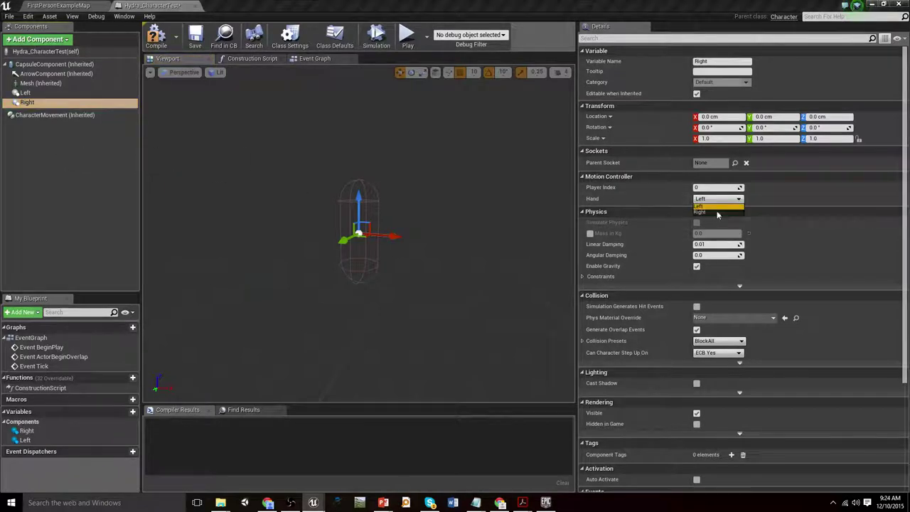
{"action": "left_click", "coordinate": [720, 211]}
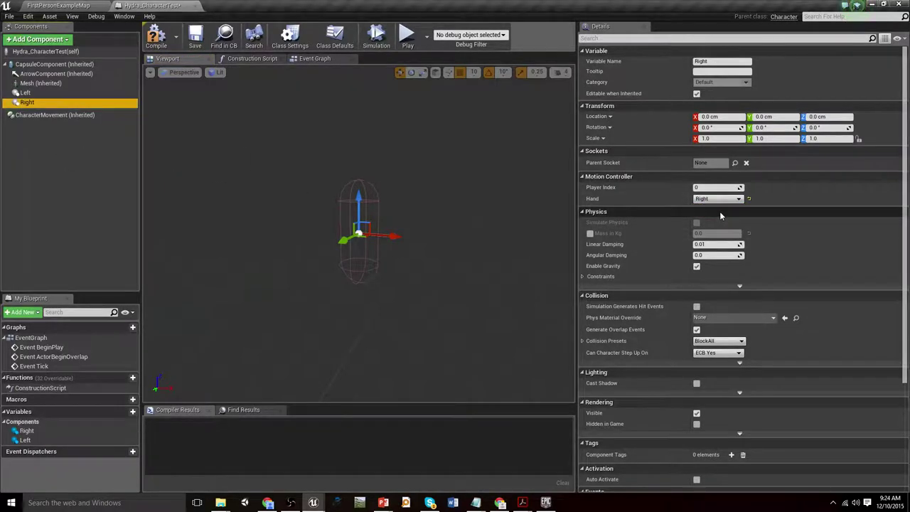
{"action": "left_click", "coordinate": [54, 171]}
Add a HandRoot scene component, nest Left and Right under it, and move it to X 70, Z 20 cm
{"action": "left_click", "coordinate": [38, 39]}
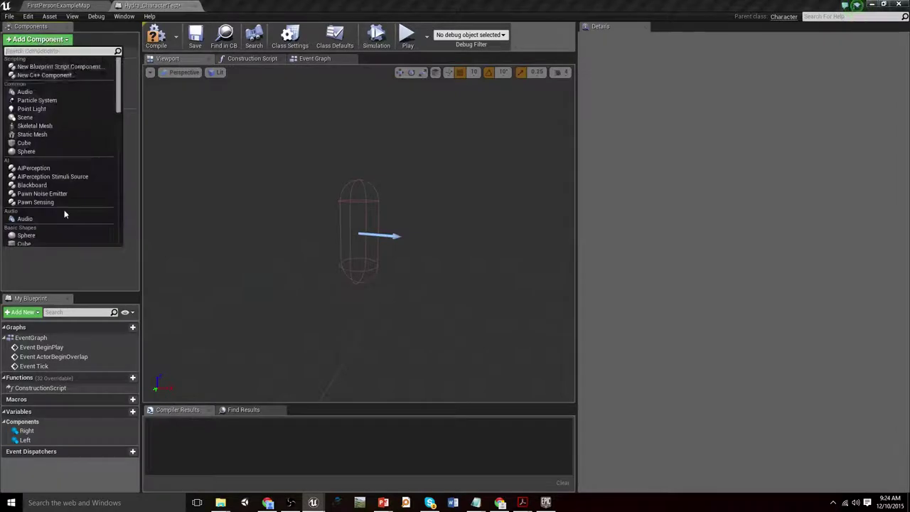
{"action": "left_click", "coordinate": [36, 118]}
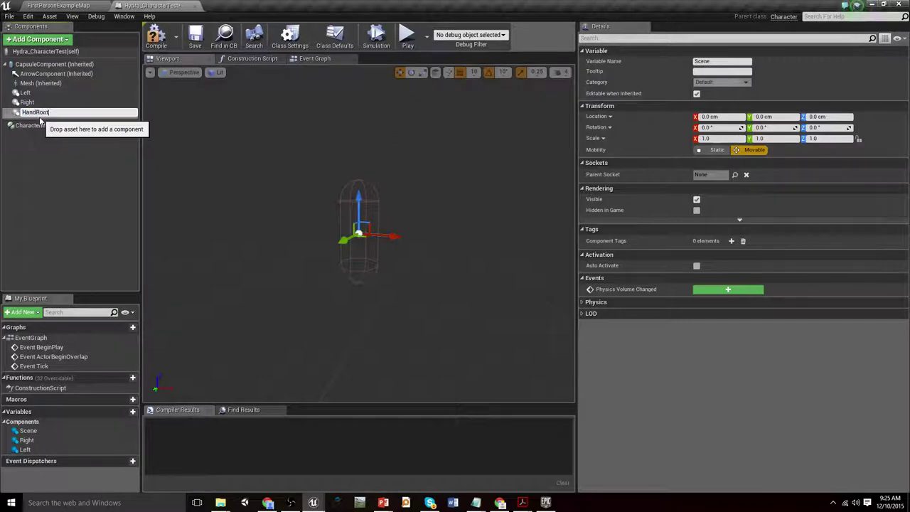
{"action": "key", "text": "Return"}
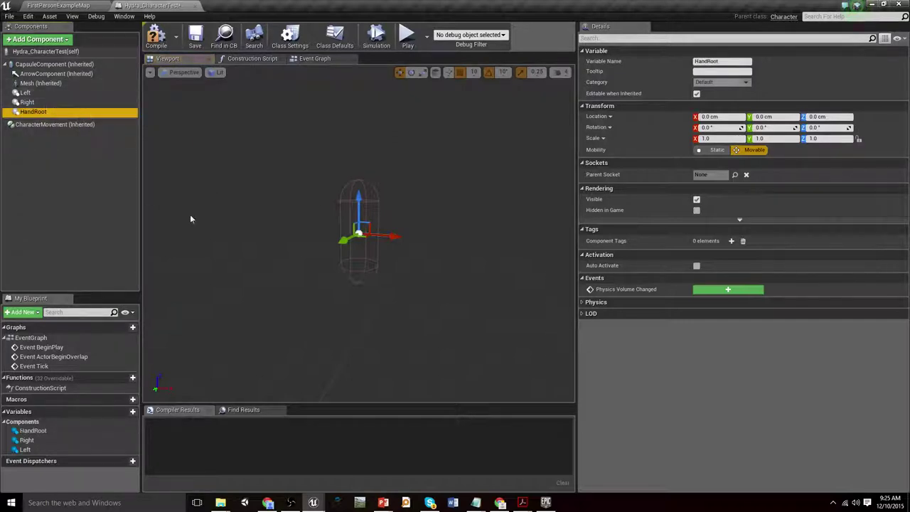
{"action": "left_click", "coordinate": [26, 93]}
{"action": "left_click", "coordinate": [30, 101], "text": "shift"}
{"action": "left_click_drag", "start_coordinate": [30, 102], "coordinate": [29, 112]}
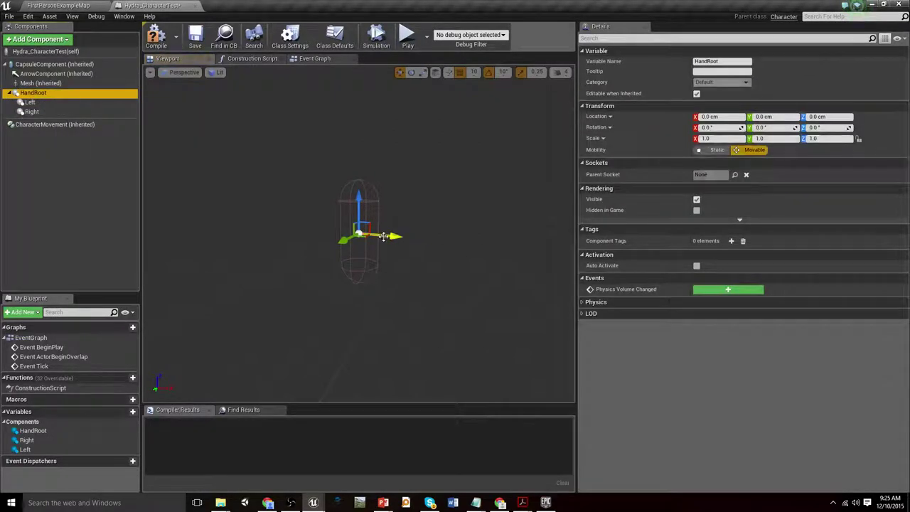
{"action": "left_click_drag", "start_coordinate": [384, 236], "coordinate": [429, 242]}
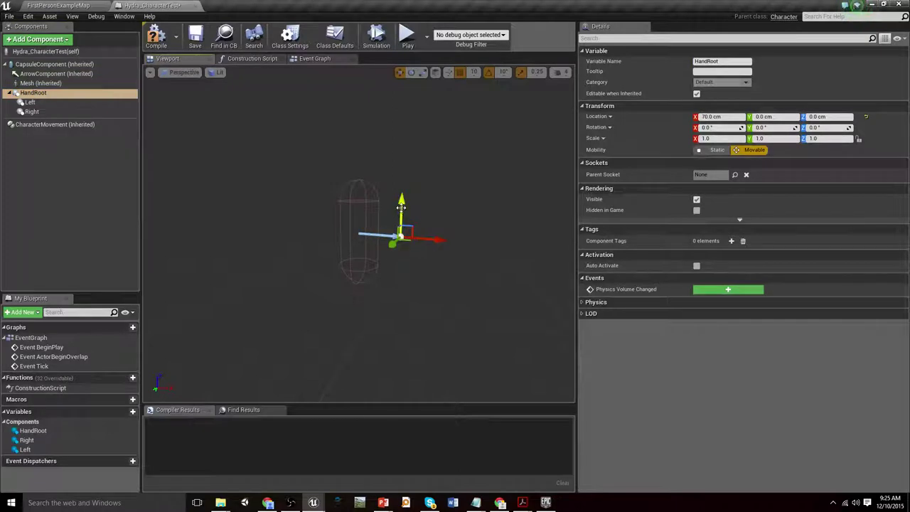
{"action": "left_click_drag", "start_coordinate": [401, 207], "coordinate": [405, 195]}
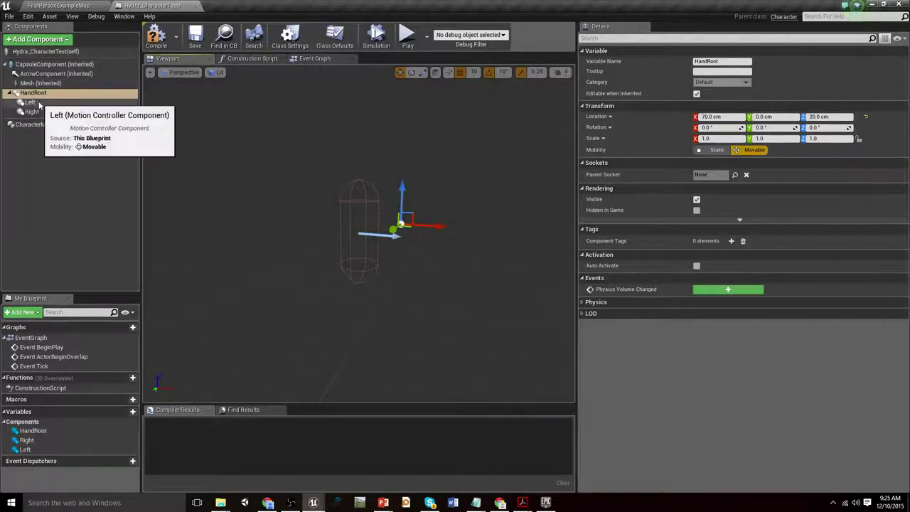
Add a 1M_Cube_Chamfer static mesh named RightHandMesh under the Right controller
{"action": "left_click", "coordinate": [69, 176]}
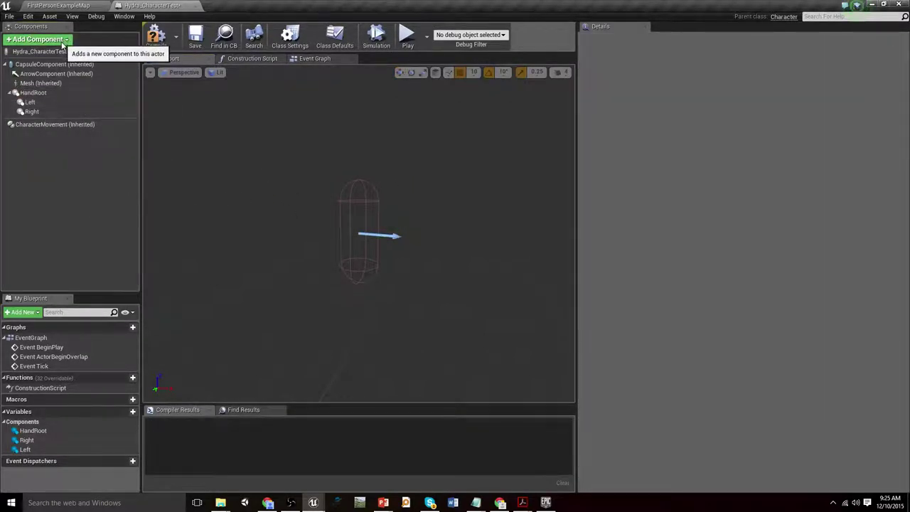
{"action": "left_click", "coordinate": [63, 45]}
{"action": "type", "text": "static"}
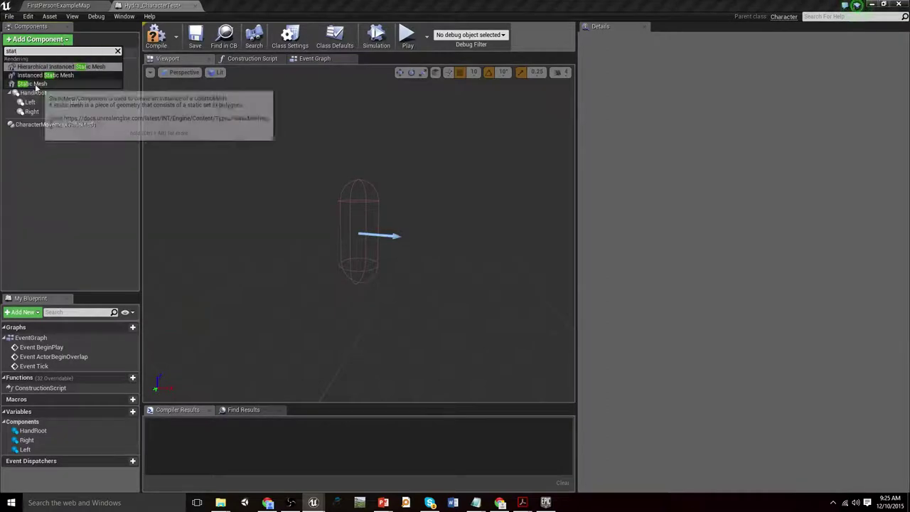
{"action": "left_click", "coordinate": [39, 74]}
{"action": "key", "text": "Return"}
{"action": "left_click", "coordinate": [767, 205]}
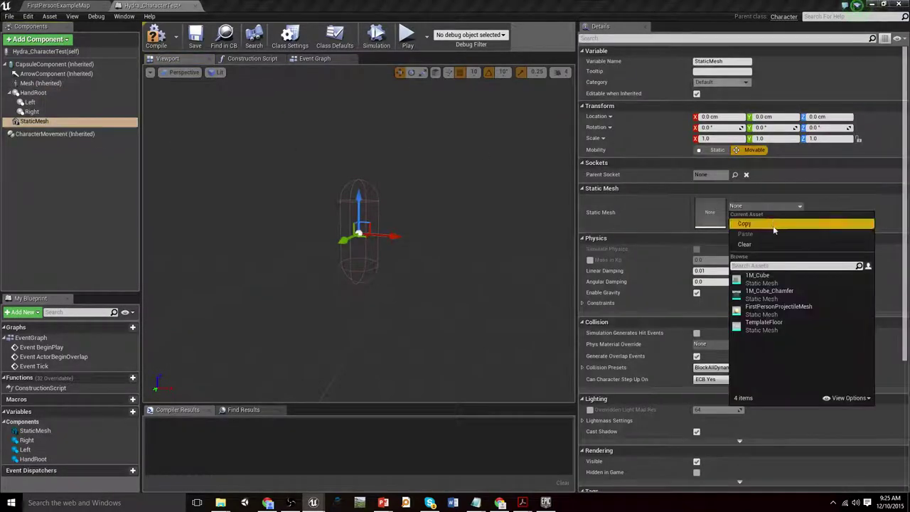
{"action": "left_click", "coordinate": [791, 295]}
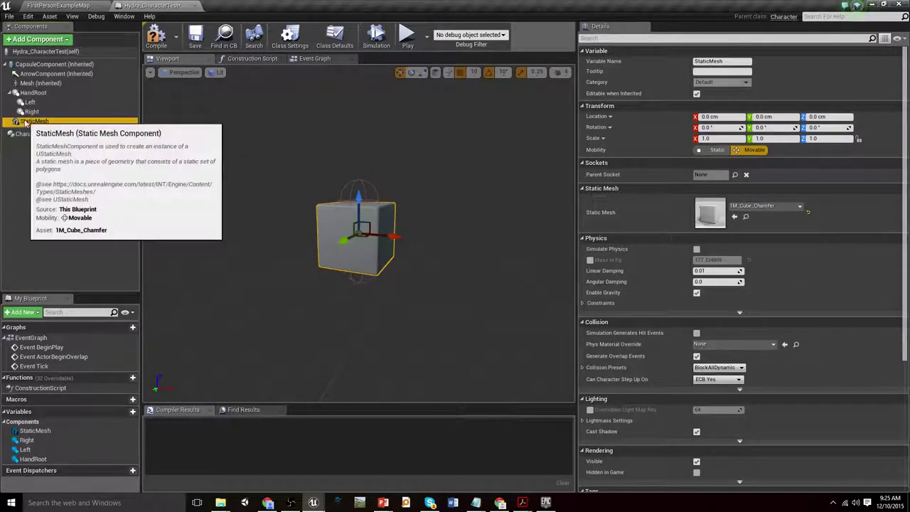
{"action": "left_click_drag", "start_coordinate": [32, 121], "coordinate": [34, 114]}
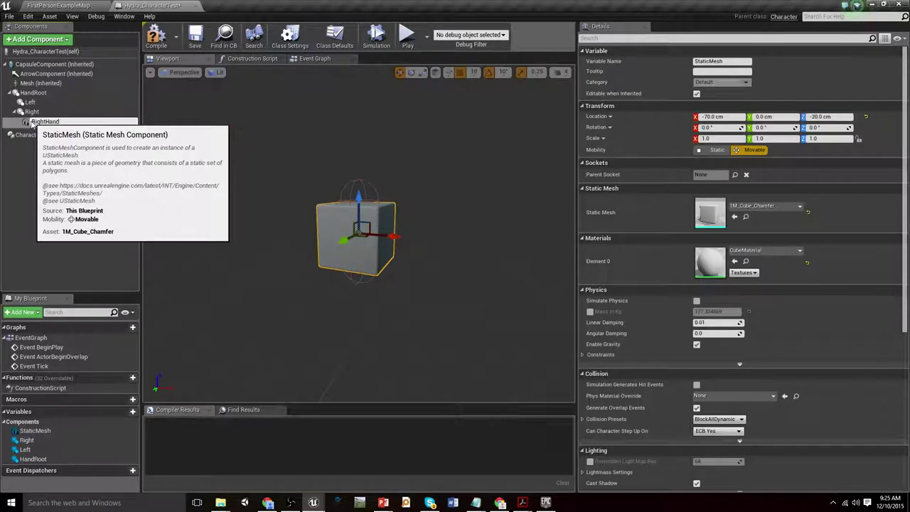
{"action": "key", "text": "Return"}
Scale the cube into a flat bar of about 0.35×0.09×0.08
{"action": "key", "text": "e"}
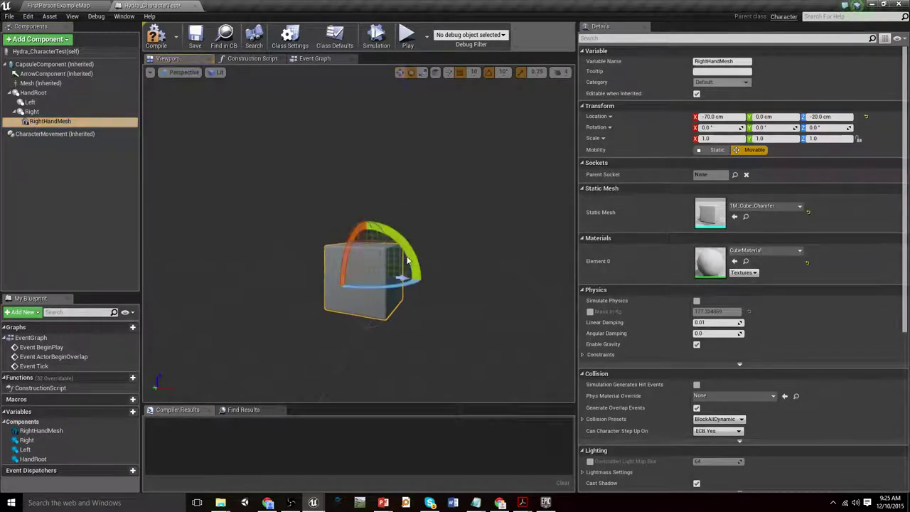
{"action": "key", "text": "w"}
{"action": "key", "text": "r"}
{"action": "left_click_drag", "start_coordinate": [361, 277], "coordinate": [349, 288]}
{"action": "key", "text": "w"}
{"action": "scroll", "coordinate": [390, 275], "scroll_direction": "up", "scroll_amount": 5}
{"action": "scroll", "coordinate": [391, 276], "scroll_direction": "down", "scroll_amount": 4}
{"action": "key", "text": "r"}
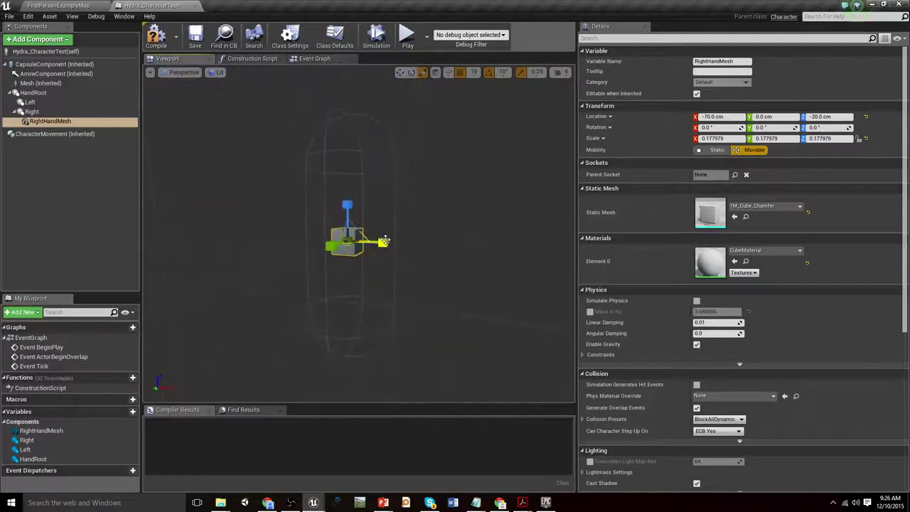
{"action": "left_click_drag", "start_coordinate": [377, 242], "coordinate": [388, 243]}
{"action": "mouse_move", "coordinate": [347, 205]}
{"action": "left_mouse_down"}
{"action": "mouse_move", "coordinate": [348, 231]}
{"action": "mouse_move", "coordinate": [347, 207]}
{"action": "left_mouse_up"}
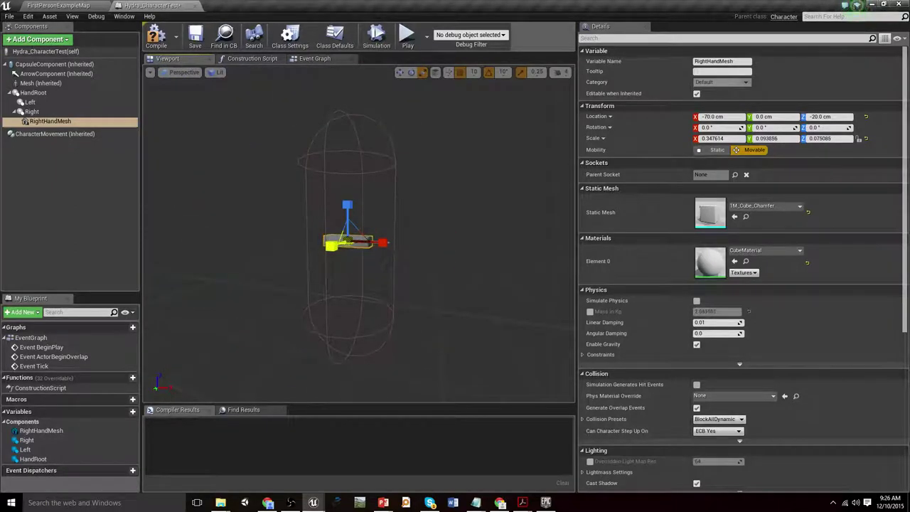
Select RightHandMesh in the Components tree to show its Details
{"action": "left_click", "coordinate": [39, 40]}
{"action": "type", "text": "arrow"}
{"action": "left_click", "coordinate": [53, 67]}
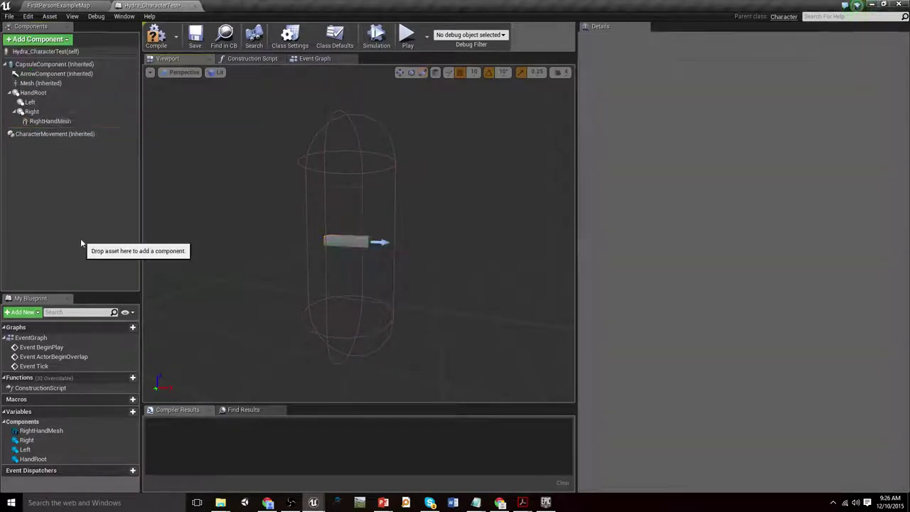
{"action": "left_click", "coordinate": [43, 121]}
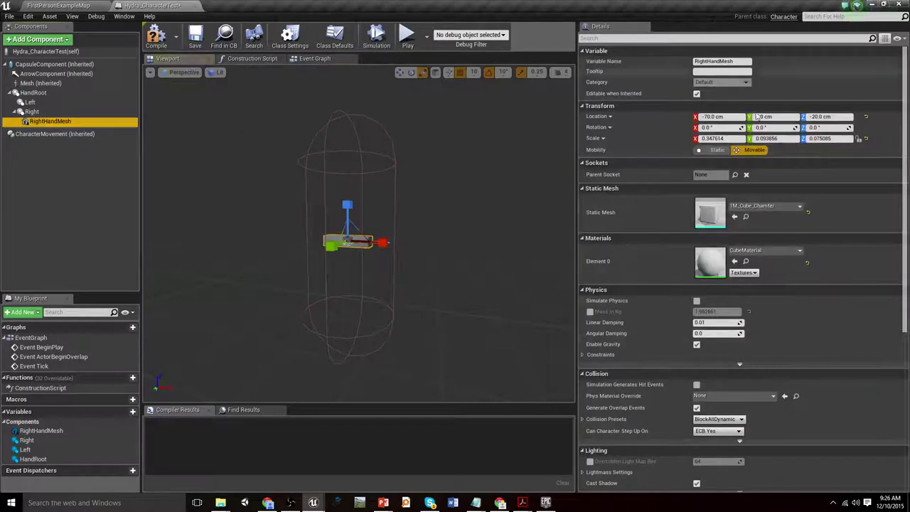
Reset RightHandMesh's scale, swap its mesh for the engine's Axis_Guide, and shrink it to about 0.4
{"action": "left_click", "coordinate": [865, 139]}
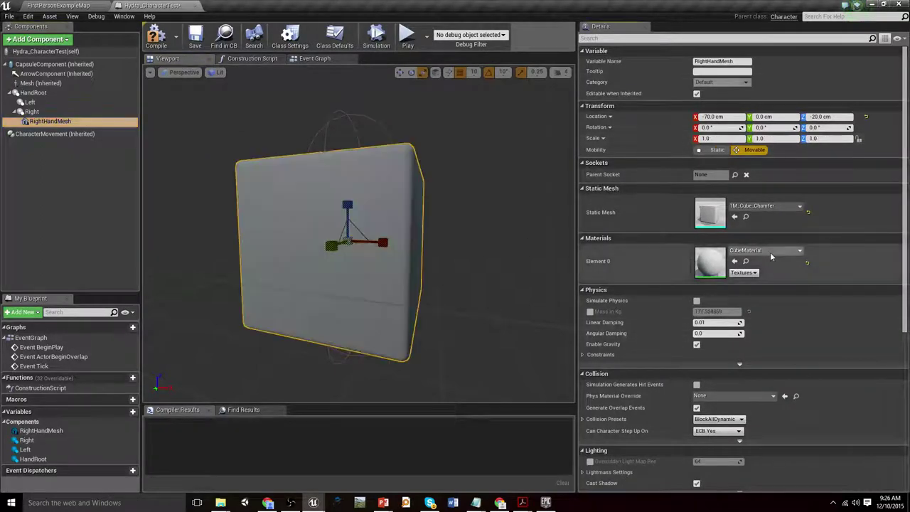
{"action": "left_click", "coordinate": [788, 207]}
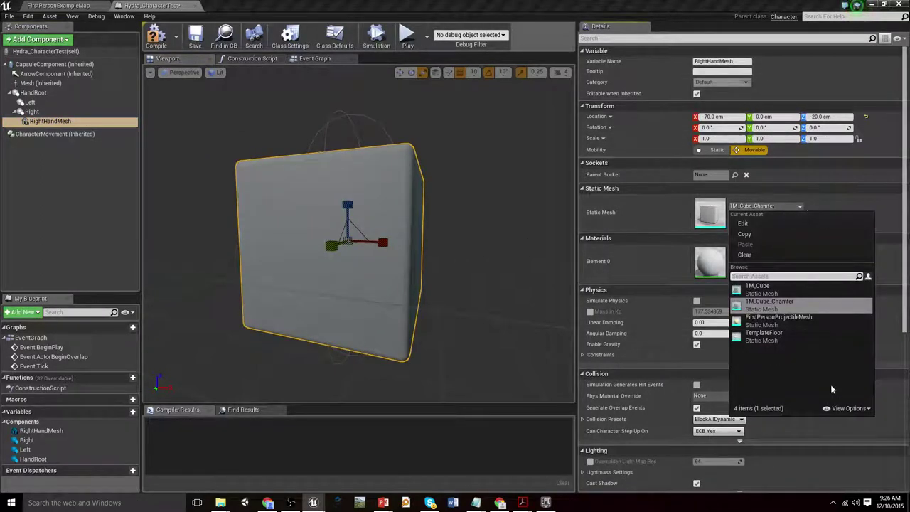
{"action": "left_click", "coordinate": [833, 409]}
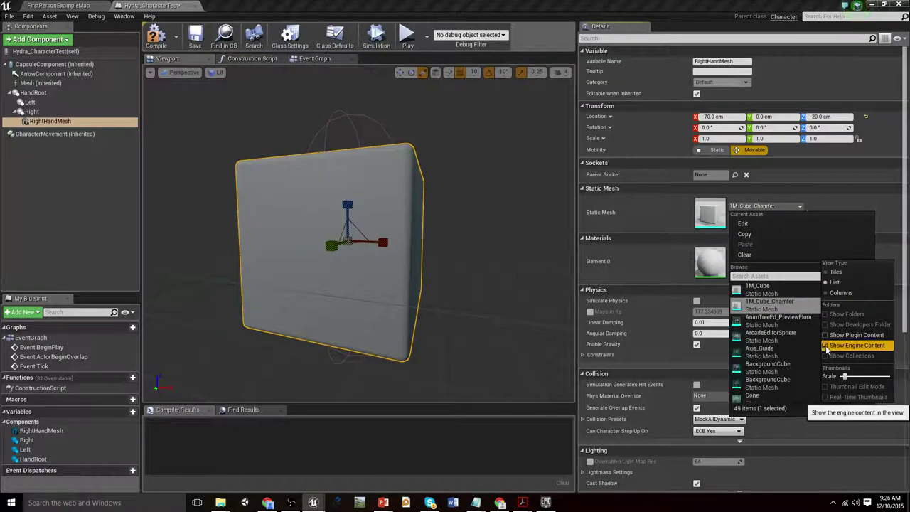
{"action": "left_click", "coordinate": [828, 346]}
{"action": "left_click", "coordinate": [762, 276]}
{"action": "type", "text": "ac"}
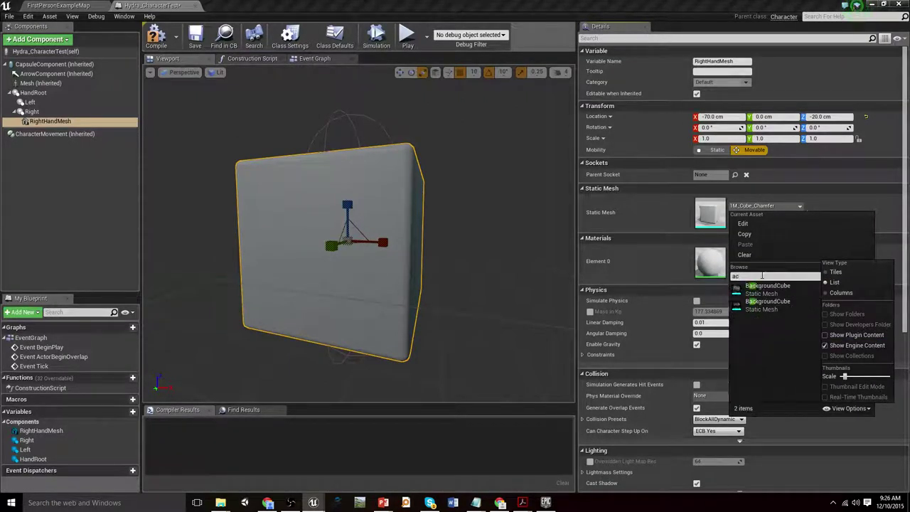
{"action": "key", "text": "BackSpace"}
{"action": "type", "text": "xis"}
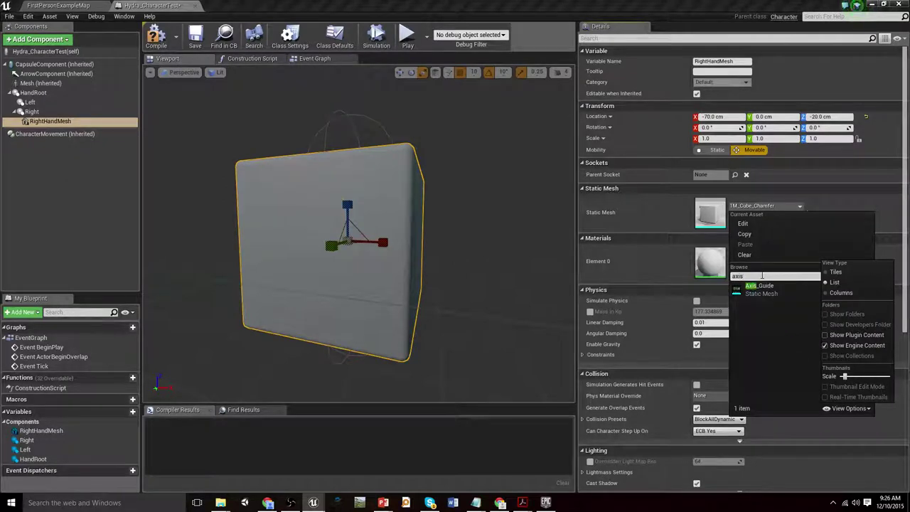
{"action": "left_click", "coordinate": [759, 286]}
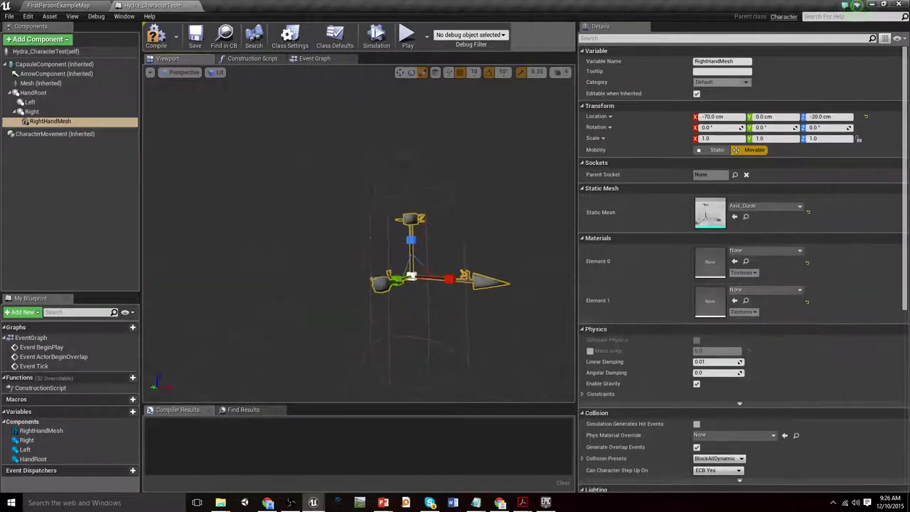
{"action": "right_click_drag", "start_coordinate": [359, 235], "coordinate": [339, 222]}
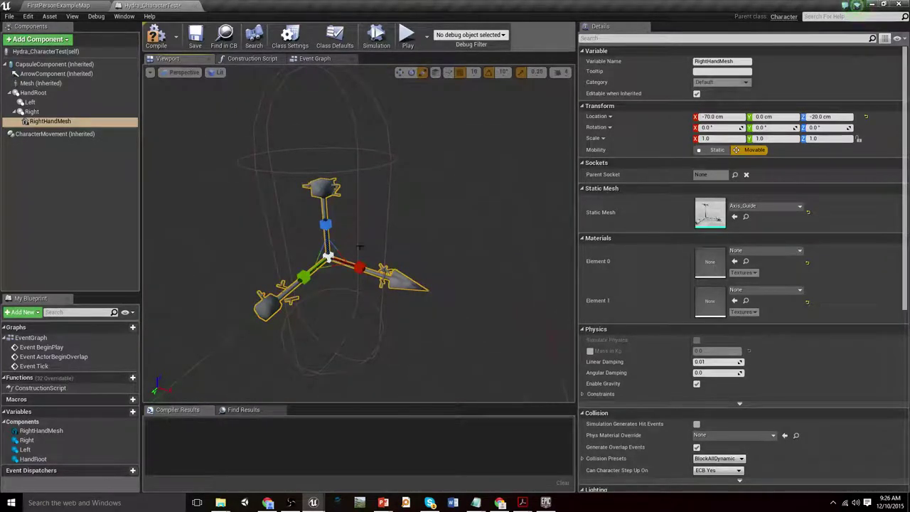
{"action": "left_click_drag", "start_coordinate": [330, 256], "coordinate": [328, 257]}
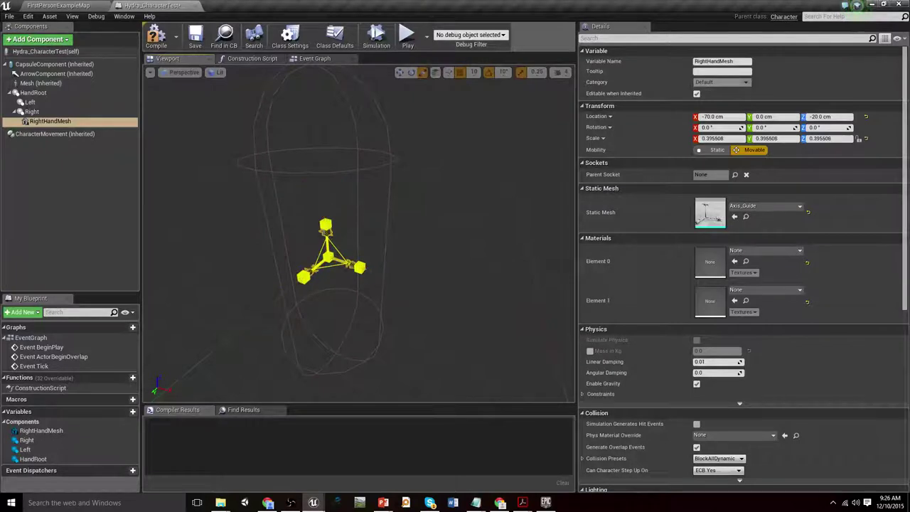
Duplicate RightHandMesh and attach the copy under the Left controller
{"action": "left_click", "coordinate": [45, 121]}
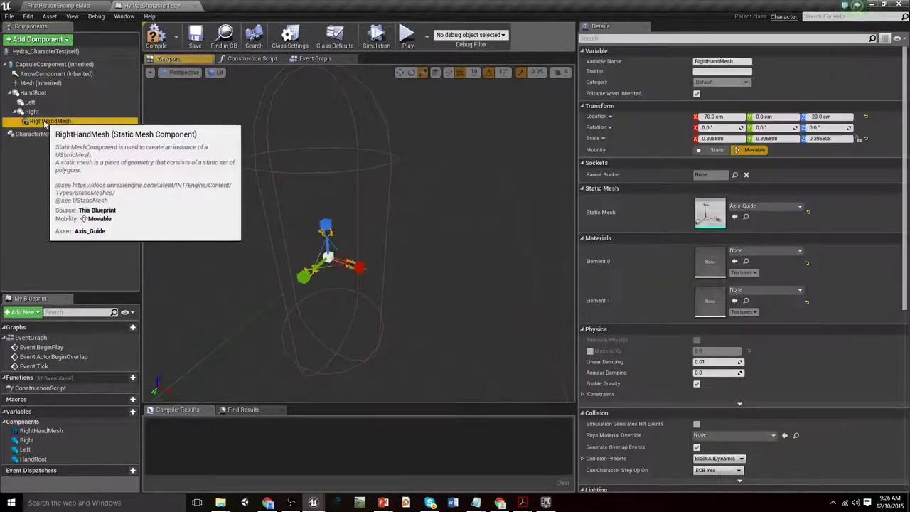
{"action": "right_click", "coordinate": [45, 124]}
{"action": "left_click", "coordinate": [60, 177]}
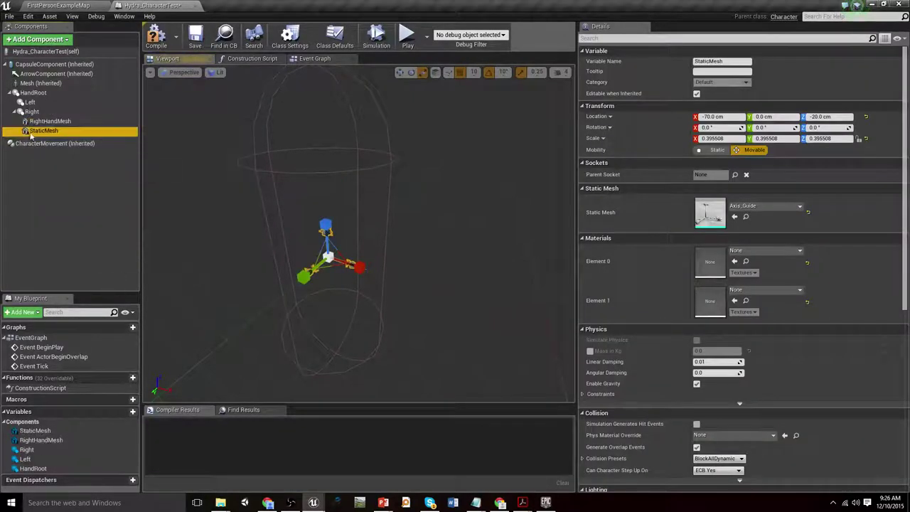
{"action": "left_click_drag", "start_coordinate": [27, 133], "coordinate": [29, 103]}
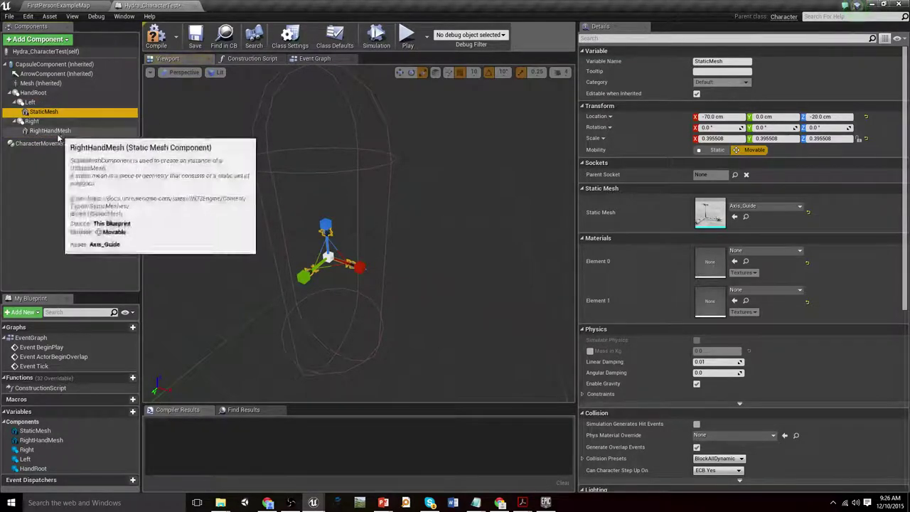
Add a Hydra Plugin component to the character and view its events
{"action": "left_click", "coordinate": [48, 40]}
{"action": "type", "text": "hydra"}
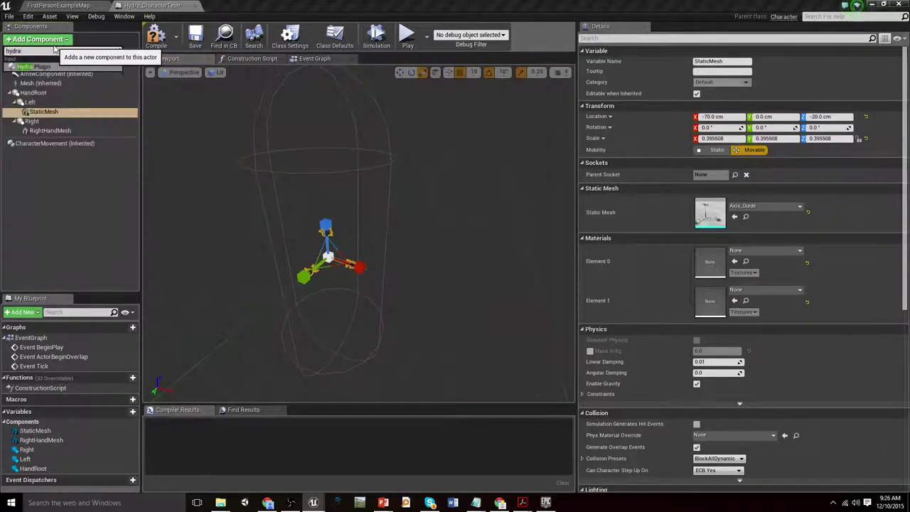
{"action": "left_click", "coordinate": [36, 66]}
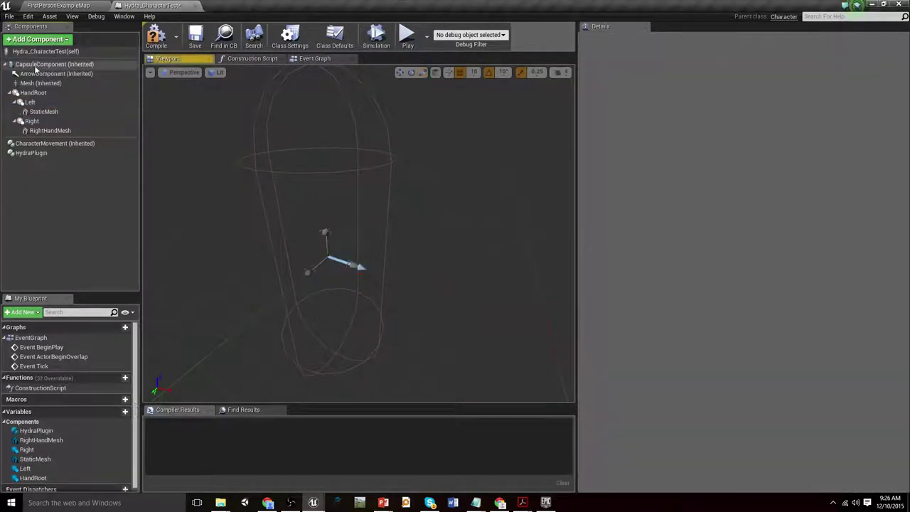
{"action": "left_click", "coordinate": [39, 153]}
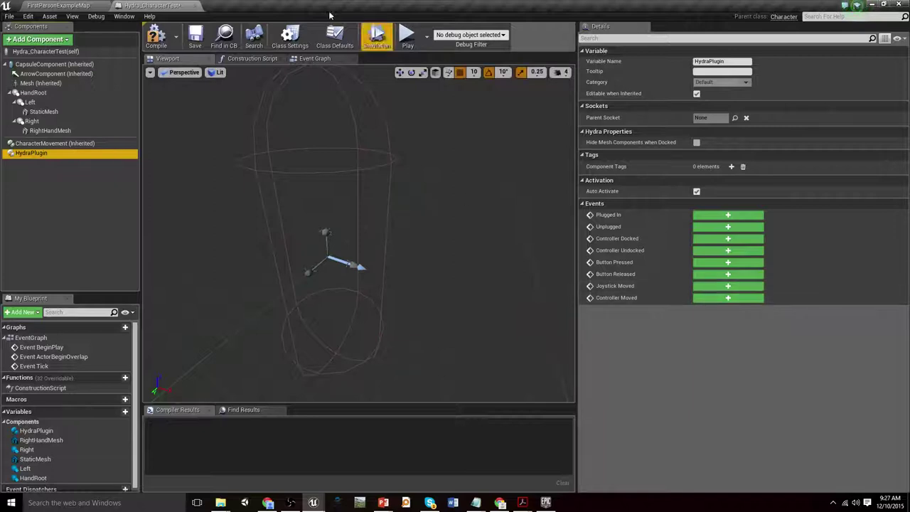
Compile the character blueprint and open the level's World Settings GameMode Override choices
{"action": "left_click", "coordinate": [156, 36]}
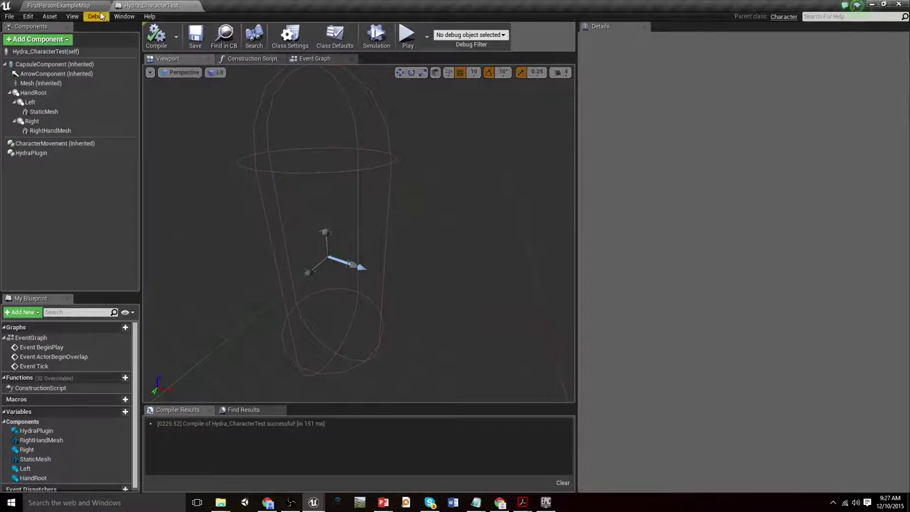
{"action": "left_click", "coordinate": [80, 5]}
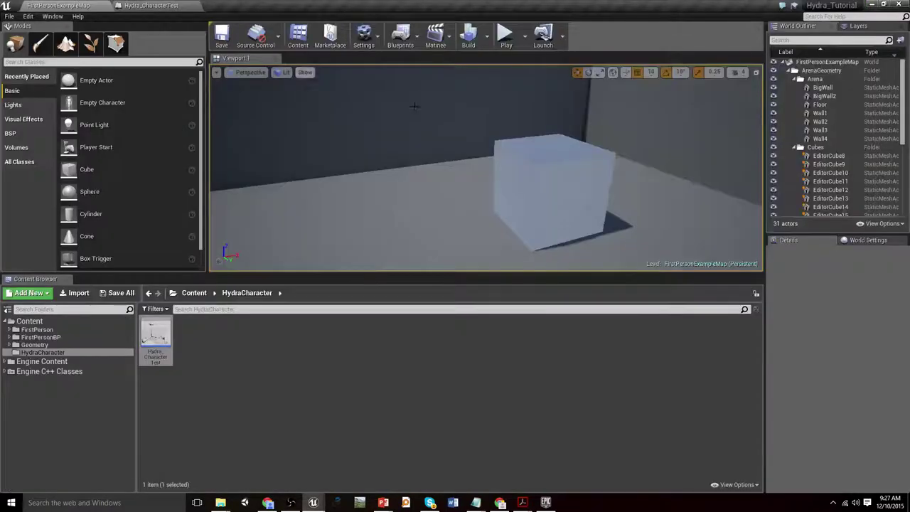
{"action": "left_click", "coordinate": [865, 241]}
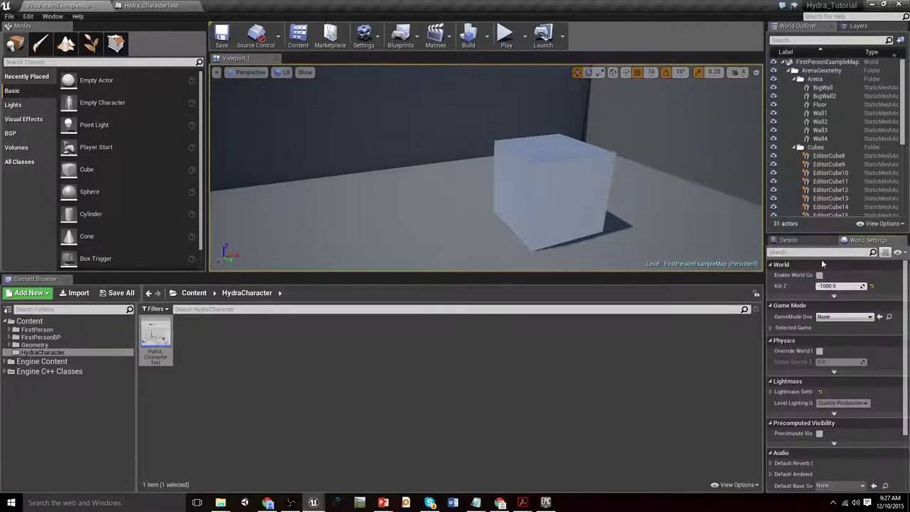
{"action": "left_click", "coordinate": [862, 317]}
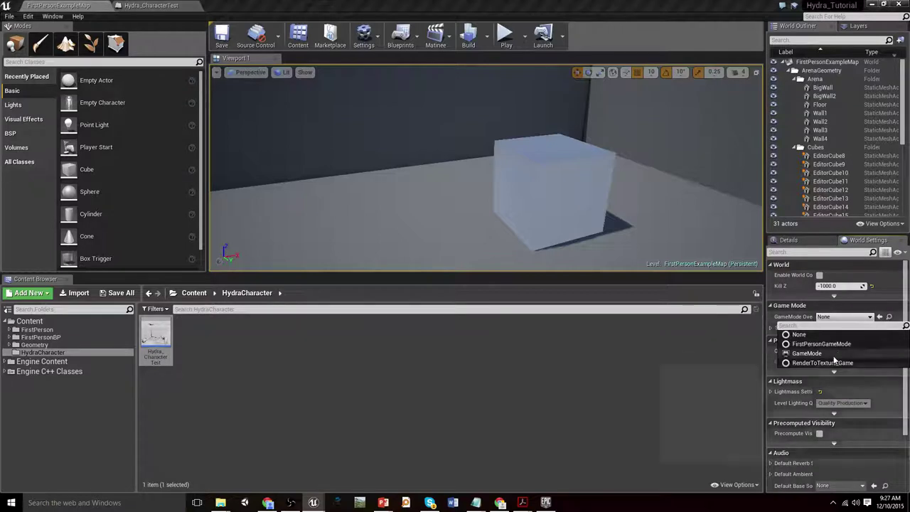
{"action": "left_click", "coordinate": [836, 347]}
{"action": "left_click", "coordinate": [771, 328]}
{"action": "left_click", "coordinate": [853, 318]}
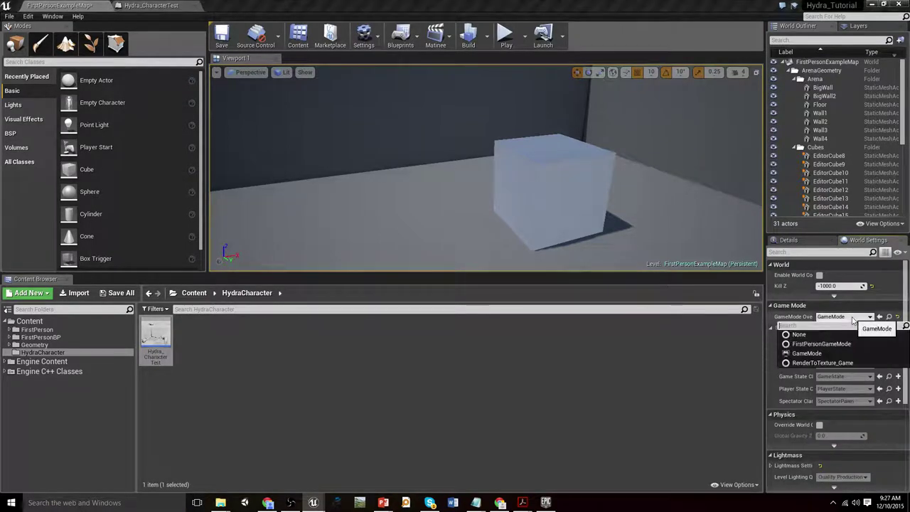
{"action": "left_click", "coordinate": [854, 318]}
{"action": "left_click", "coordinate": [854, 318]}
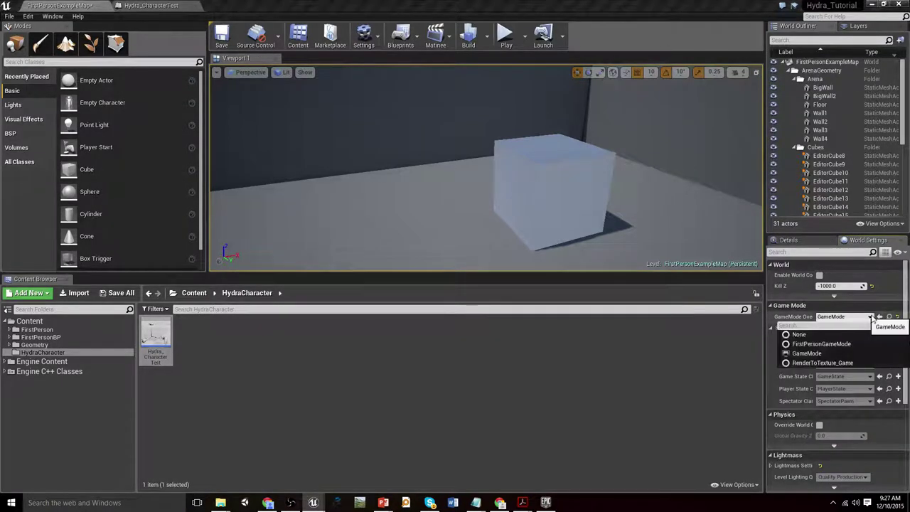
{"action": "left_click", "coordinate": [284, 374]}
Create a Game Mode blueprint named HydraGM in the HydraCharacter folder
{"action": "right_click", "coordinate": [285, 374]}
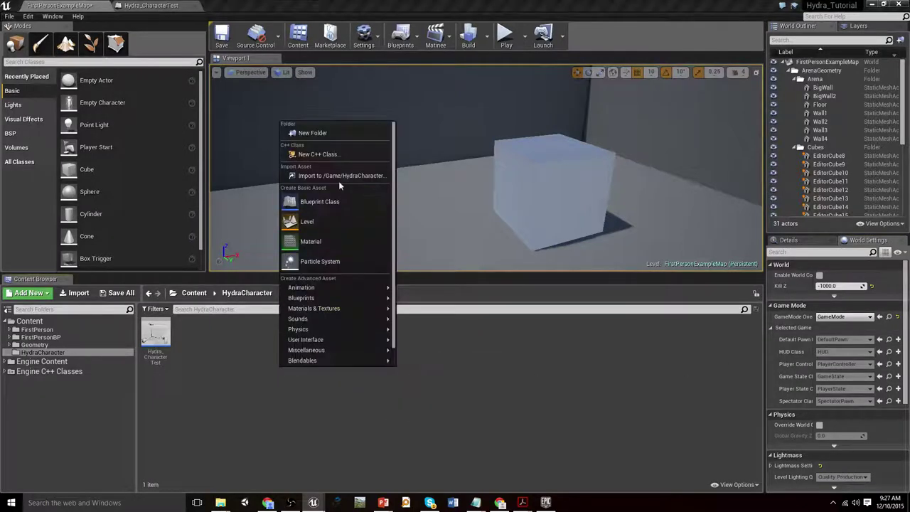
{"action": "left_click", "coordinate": [328, 204]}
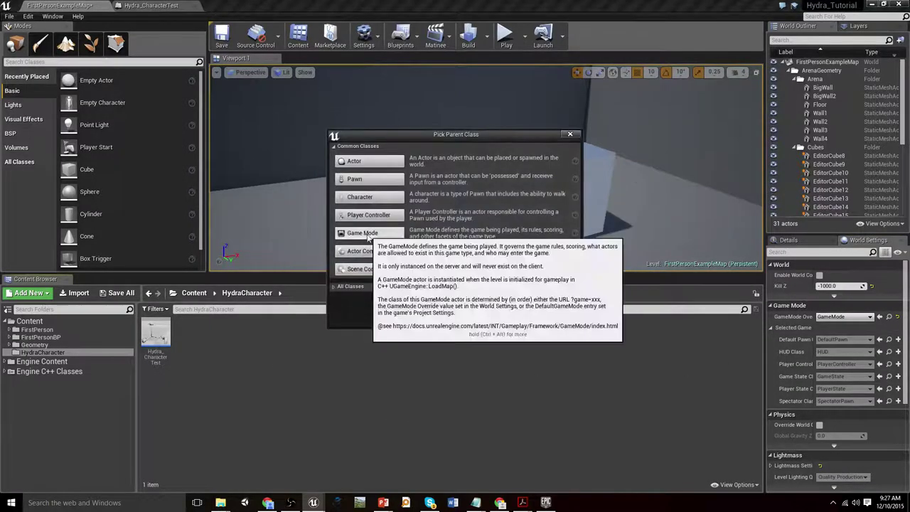
{"action": "left_click", "coordinate": [357, 236]}
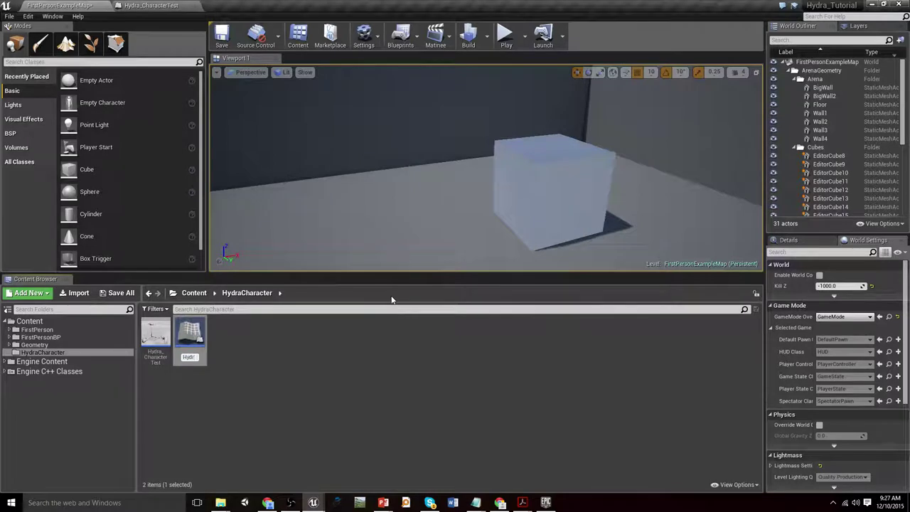
{"action": "type", "text": "HydraGM"}
{"action": "key", "text": "Return"}
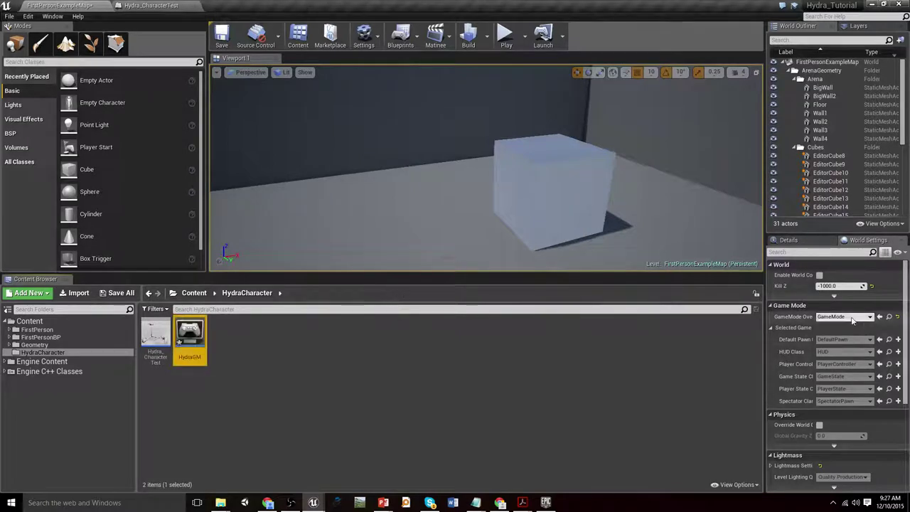
Set GameMode Override to HydraGM with Hydra_CharacterTest as Default Pawn Class
{"action": "left_click", "coordinate": [844, 317]}
{"action": "left_click", "coordinate": [825, 364]}
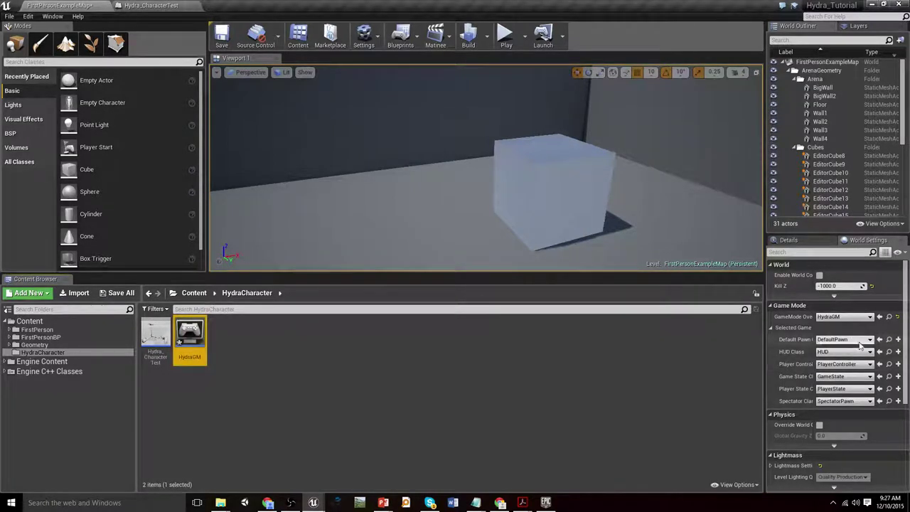
{"action": "left_click", "coordinate": [843, 340]}
{"action": "left_click", "coordinate": [819, 404]}
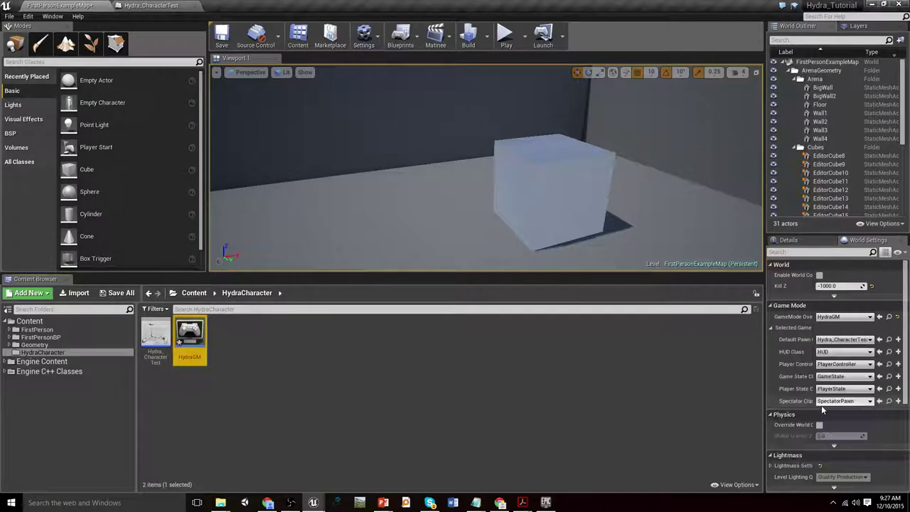
Save FirstPersonExampleMap and frame the arena walls and cubes in the level view
{"action": "left_click_drag", "start_coordinate": [370, 185], "coordinate": [323, 261]}
{"action": "key", "text": "ctrl+s"}
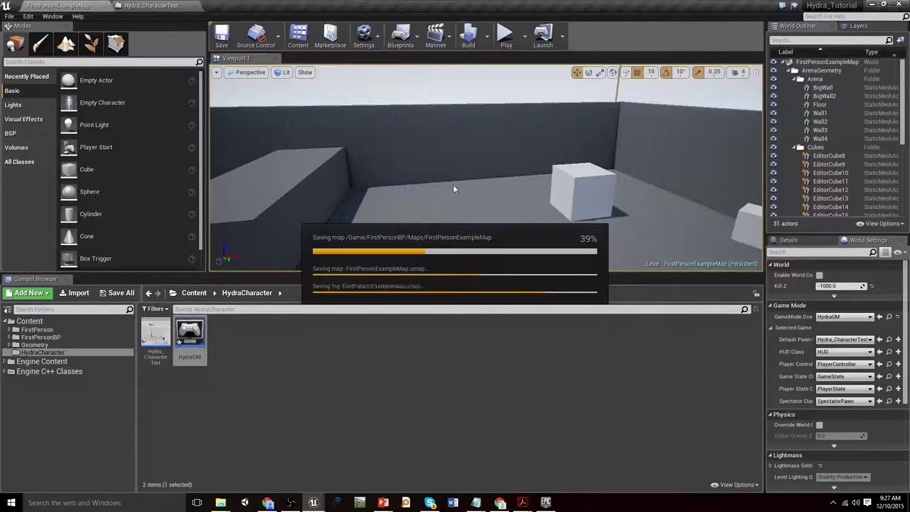
{"action": "left_click_drag", "start_coordinate": [420, 193], "coordinate": [467, 171]}
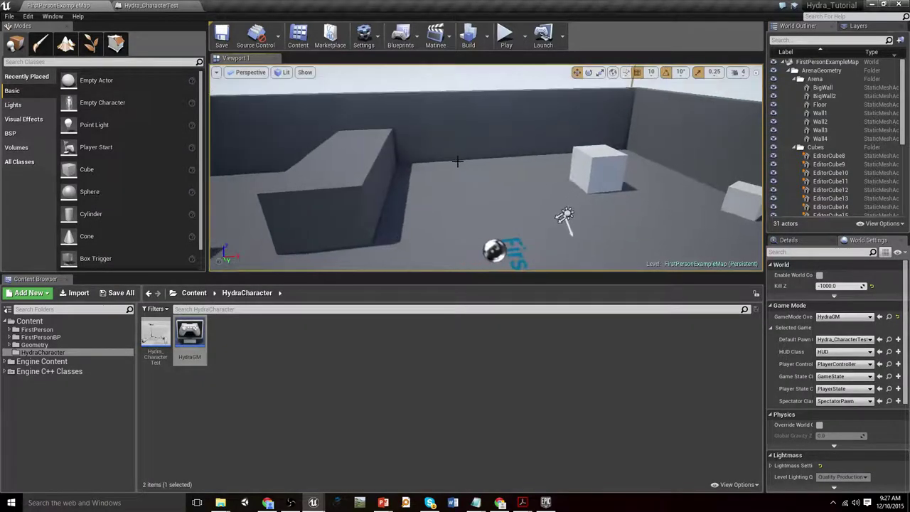
Play-test the level full-window as the Hydra character, eject, then restore the editor layout
{"action": "key", "text": "F11"}
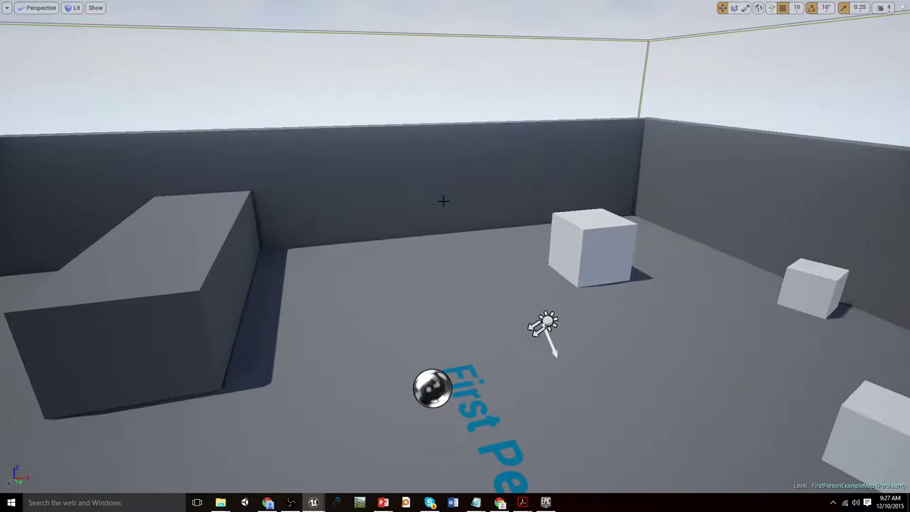
{"action": "key", "text": "alt+p"}
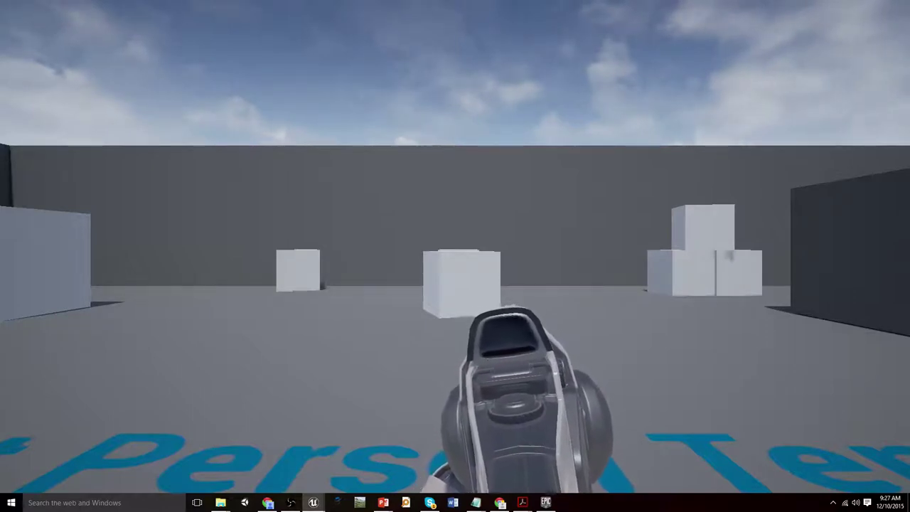
{"action": "key", "text": "F8"}
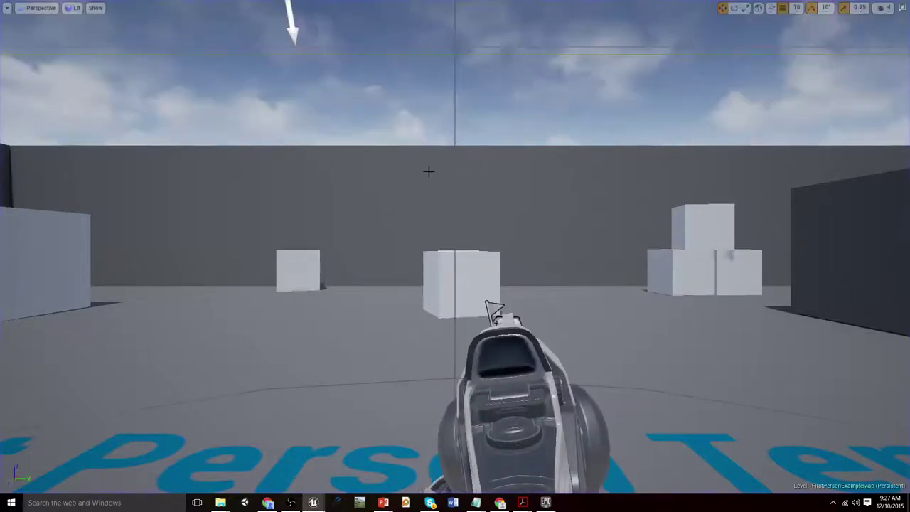
{"action": "right_click_drag", "start_coordinate": [499, 170], "coordinate": [398, 178]}
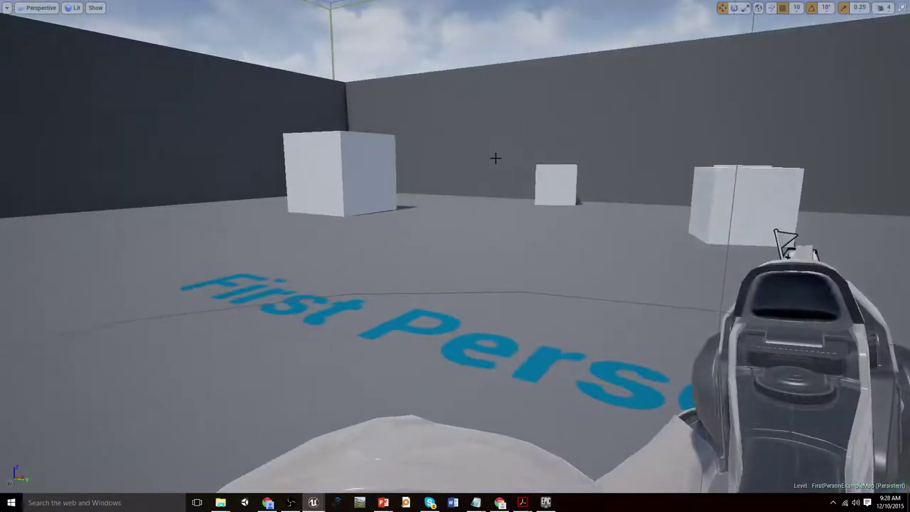
{"action": "key", "text": "F11"}
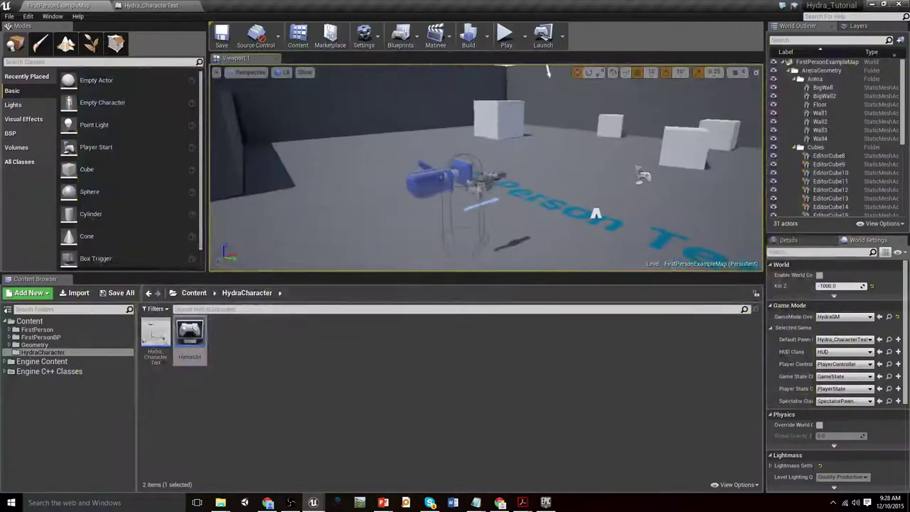
Select the ejected FirstPersonCharacter and review its properties in the Details panel
{"action": "left_click", "coordinate": [441, 178]}
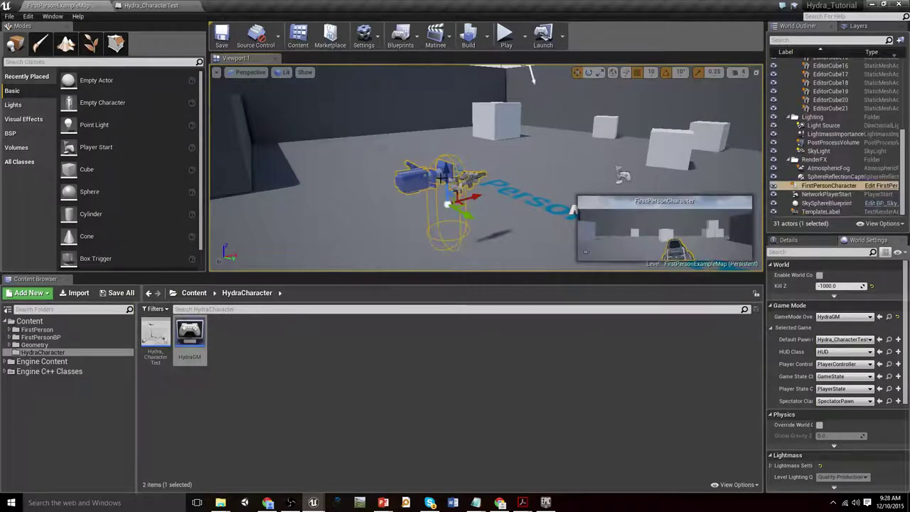
{"action": "left_click", "coordinate": [788, 240]}
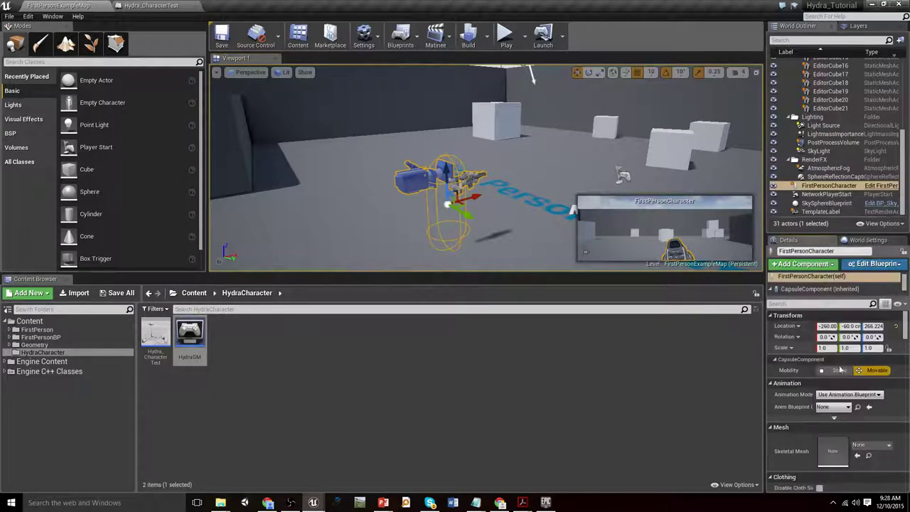
{"action": "scroll", "coordinate": [854, 419], "scroll_direction": "down", "scroll_amount": 5}
{"action": "scroll", "coordinate": [854, 418], "scroll_direction": "down", "scroll_amount": 5}
Stop the session, start a new play-test, and eject into the free editor camera
{"action": "key", "text": "Escape"}
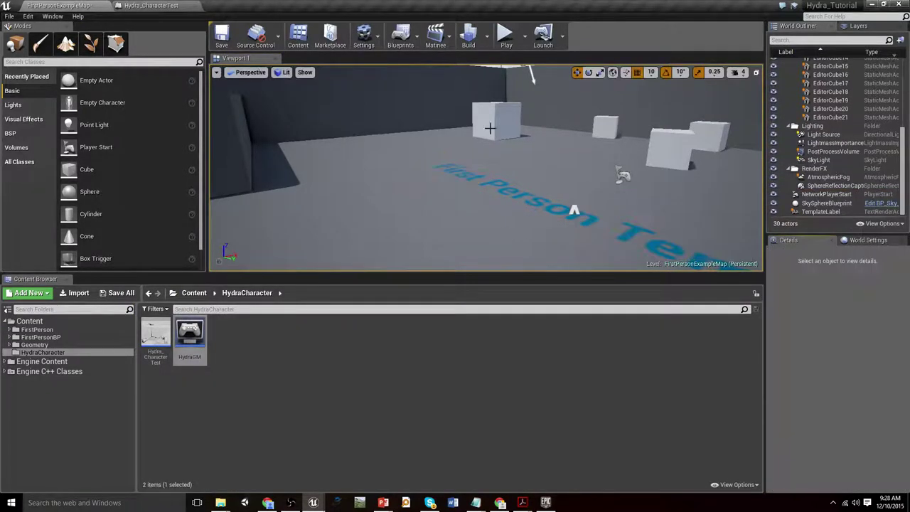
{"action": "left_click", "coordinate": [504, 52]}
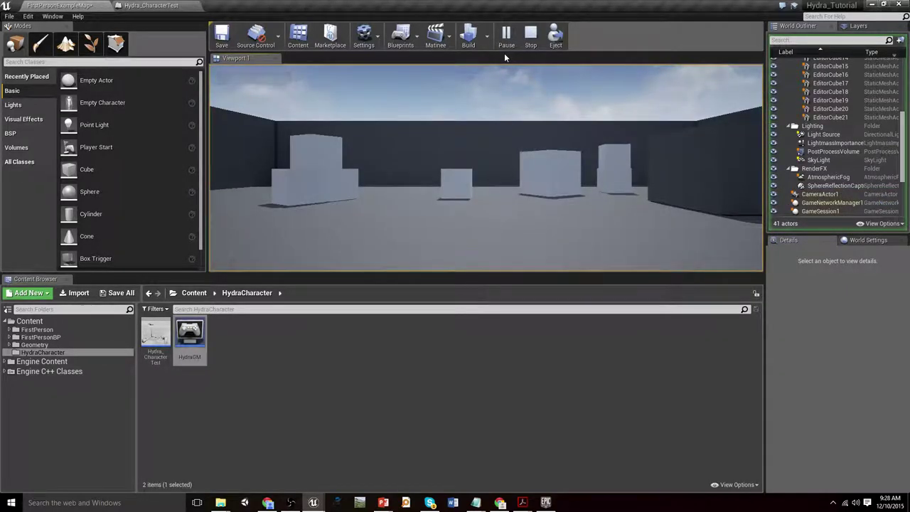
{"action": "left_click", "coordinate": [556, 35]}
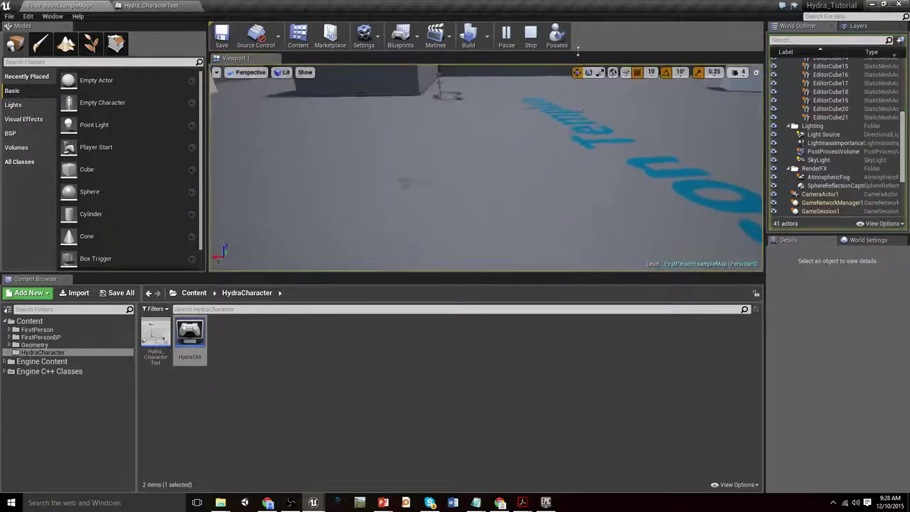
Stop play and inspect the HandRoot, Left and Right components in Hydra_CharacterTest
{"action": "left_click", "coordinate": [538, 39]}
{"action": "left_click", "coordinate": [165, 6]}
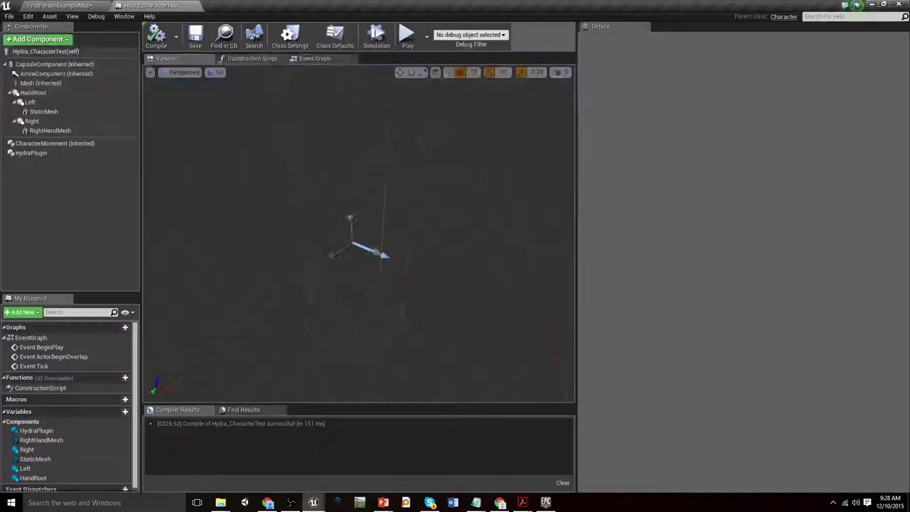
{"action": "left_click", "coordinate": [33, 92]}
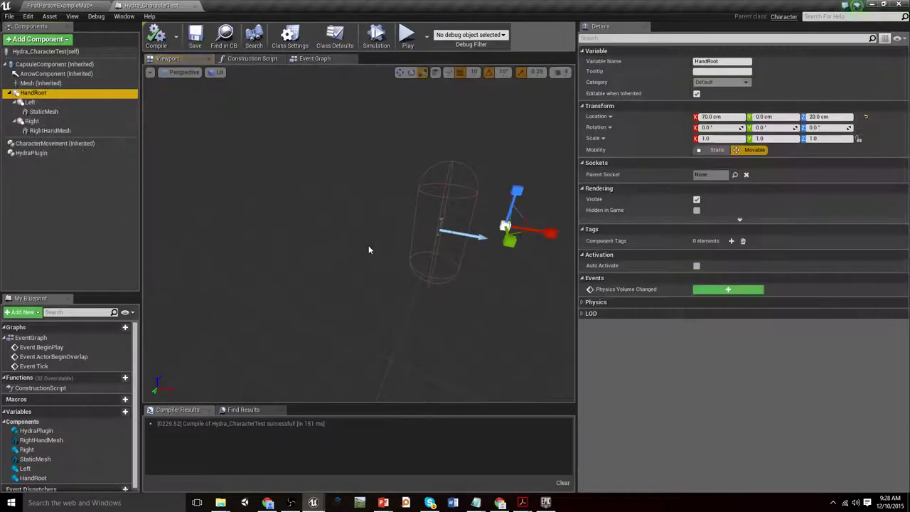
{"action": "left_click", "coordinate": [30, 101]}
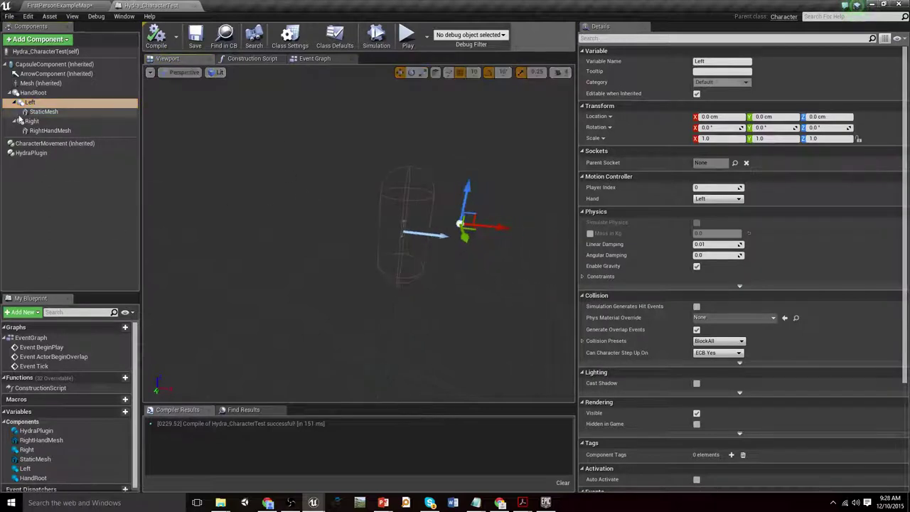
{"action": "left_click", "coordinate": [29, 123]}
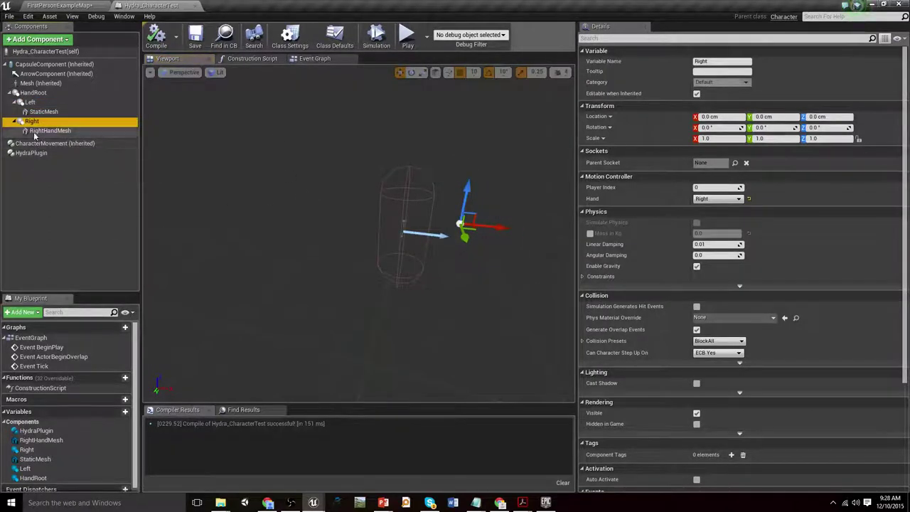
Reset the location of RightHandMesh and the left StaticMesh to 0, 0, 0
{"action": "left_click", "coordinate": [37, 132]}
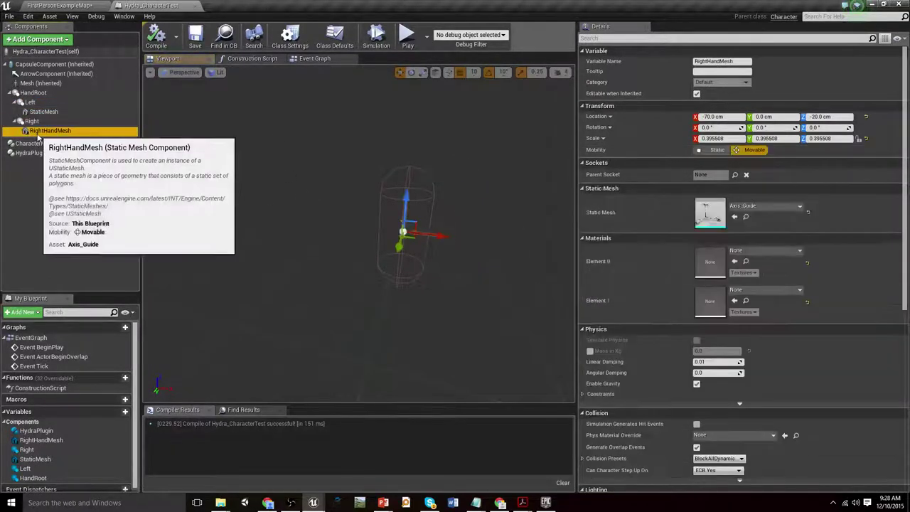
{"action": "left_click", "coordinate": [41, 111], "text": "ctrl"}
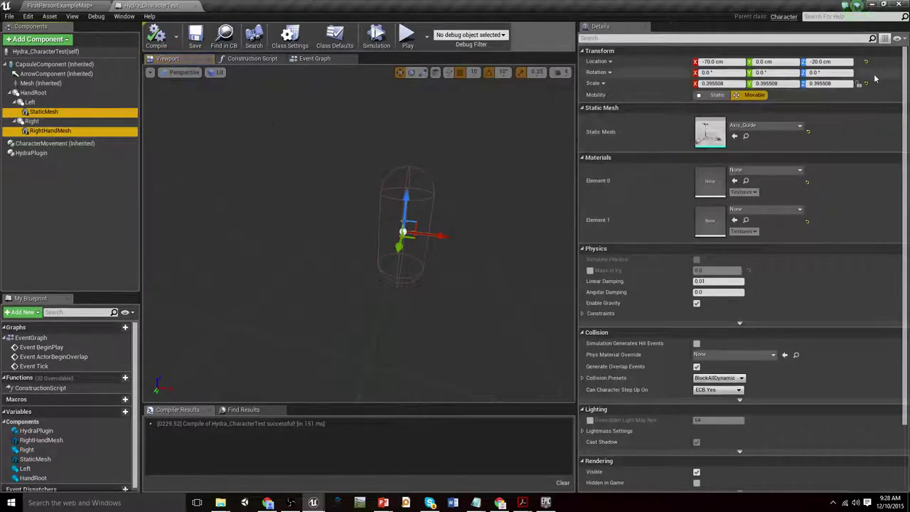
{"action": "left_click", "coordinate": [869, 63]}
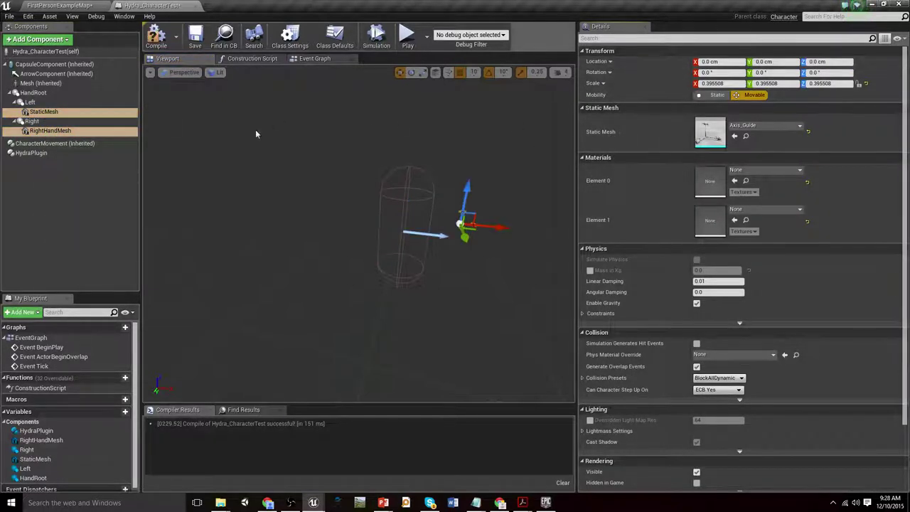
Compile Hydra_CharacterTest and play-test FirstPersonExampleMap with the reset hand meshes
{"action": "left_click", "coordinate": [156, 35]}
{"action": "left_click", "coordinate": [61, 5]}
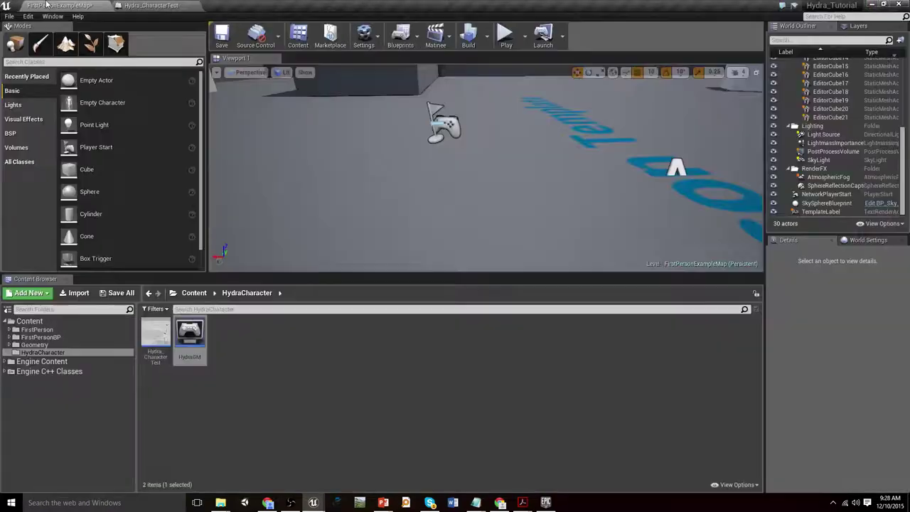
{"action": "left_click", "coordinate": [506, 39]}
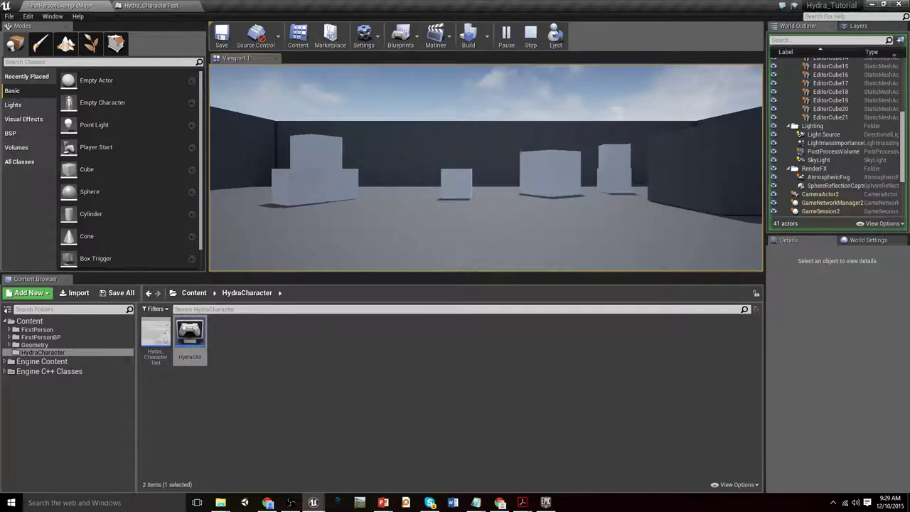
Stop play-testing, select HandRoot for its 90, 0, 50 cm offset, and frame it in the preview
{"action": "key", "text": "Escape"}
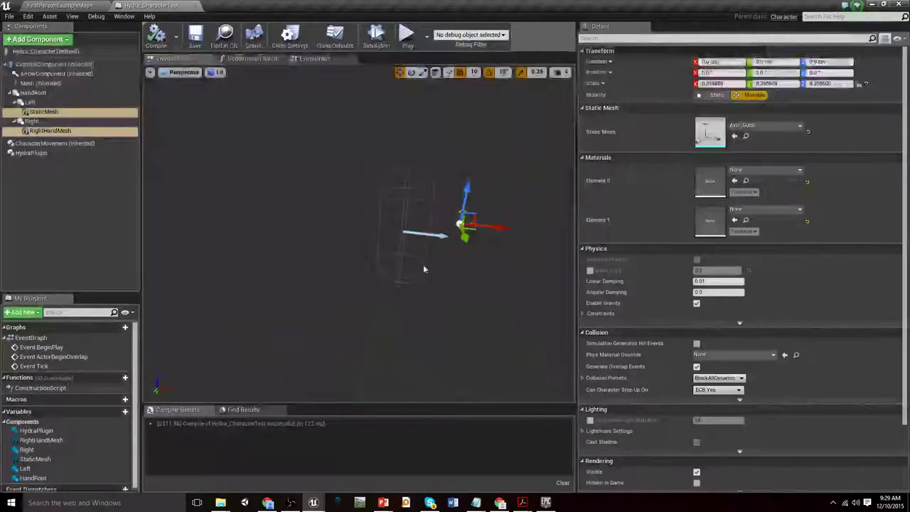
{"action": "left_click", "coordinate": [33, 93]}
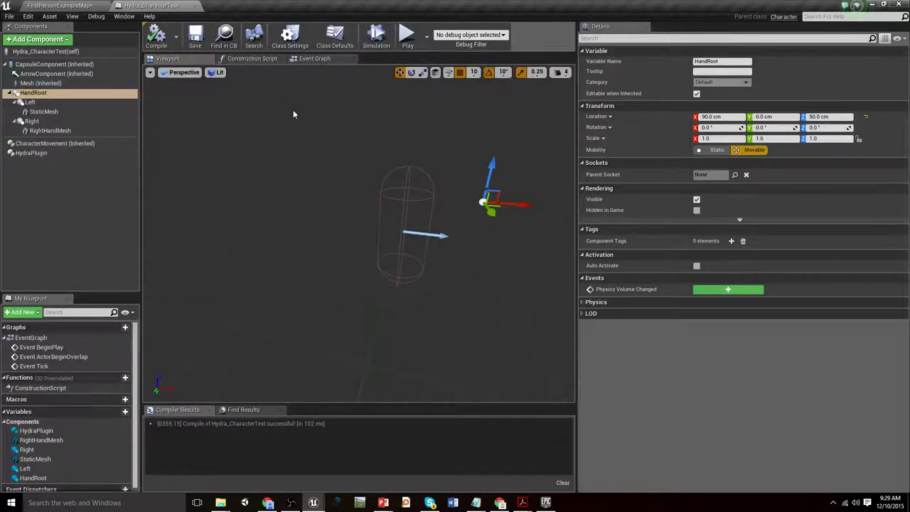
{"action": "right_click_drag", "start_coordinate": [312, 110], "coordinate": [285, 114]}
{"action": "key", "text": "f"}
{"action": "left_click_drag", "start_coordinate": [384, 242], "coordinate": [367, 246], "text": "alt"}
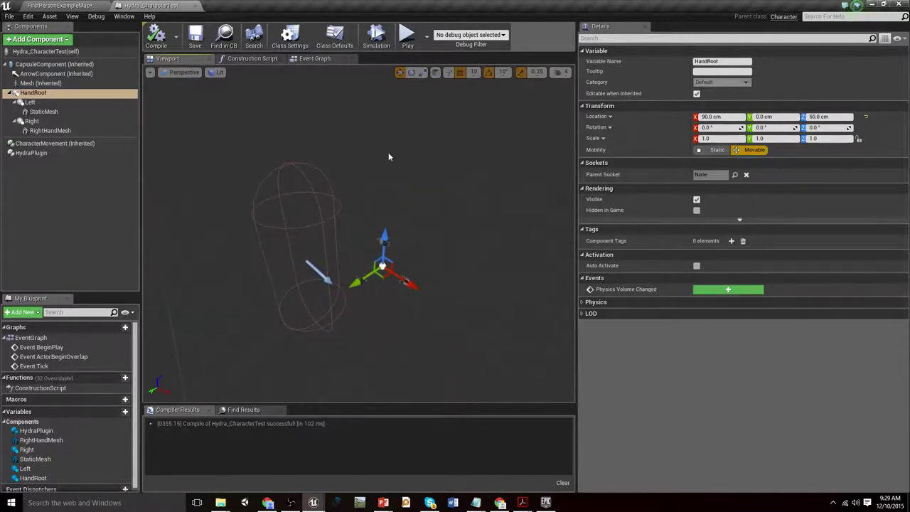